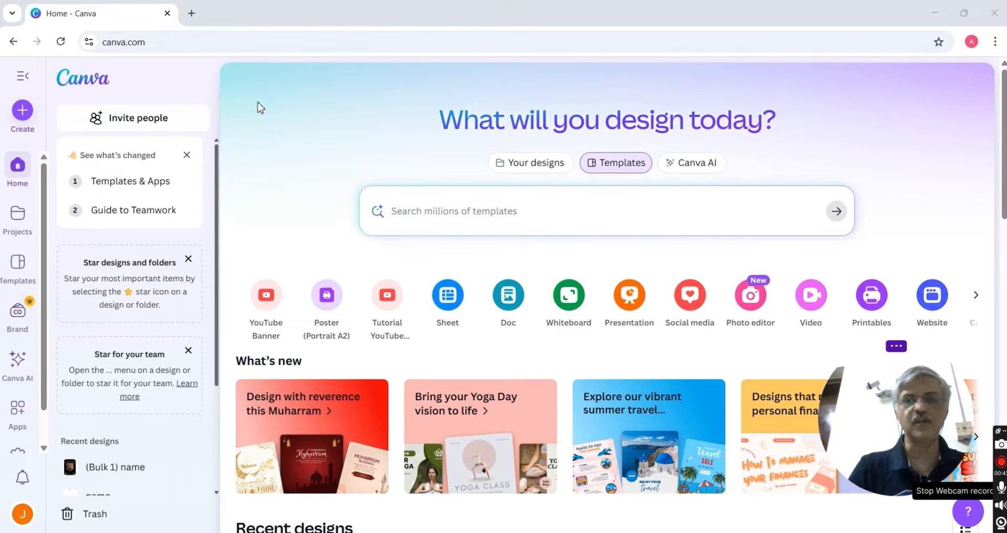
Reload canva.com and open the Create a design dialog
{"action": "left_click", "coordinate": [158, 41]}
{"action": "type", "text": "canva"}
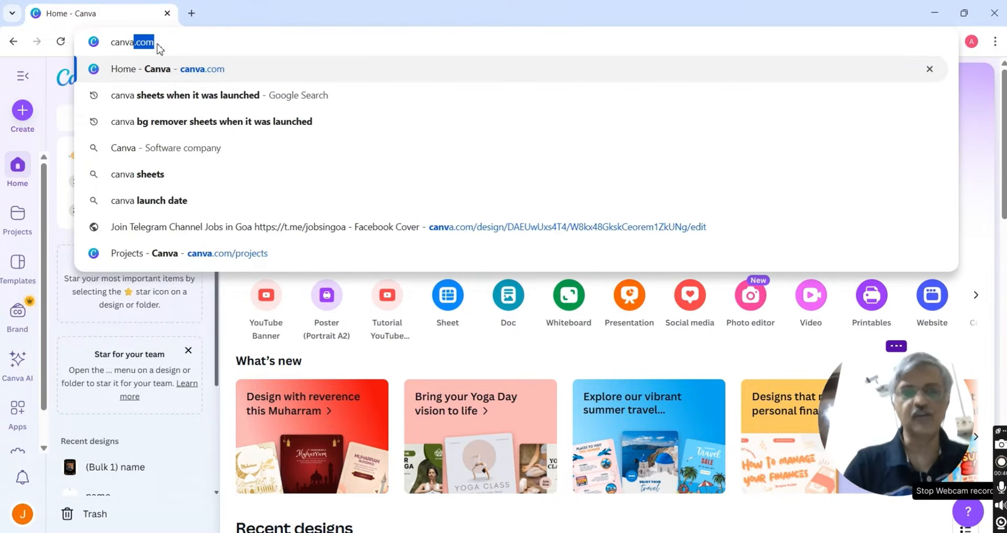
{"action": "key", "text": "BackSpace"}
{"action": "type", "text": ".com"}
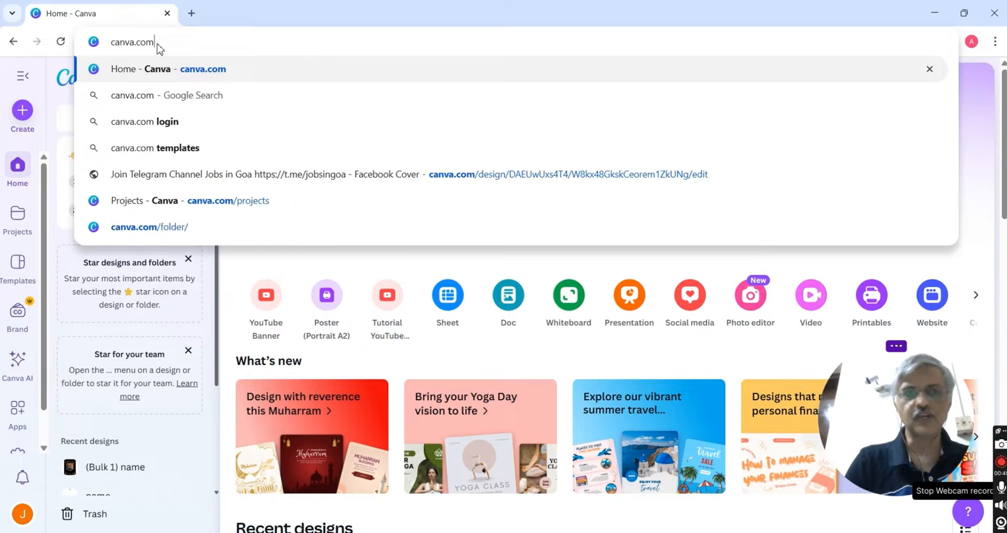
{"action": "key", "text": "Return"}
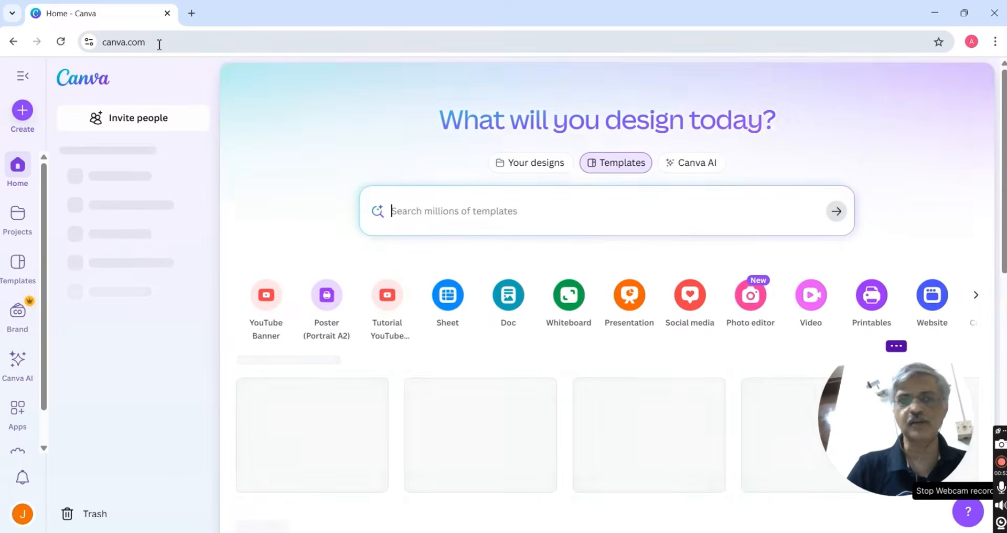
{"action": "left_click", "coordinate": [22, 110]}
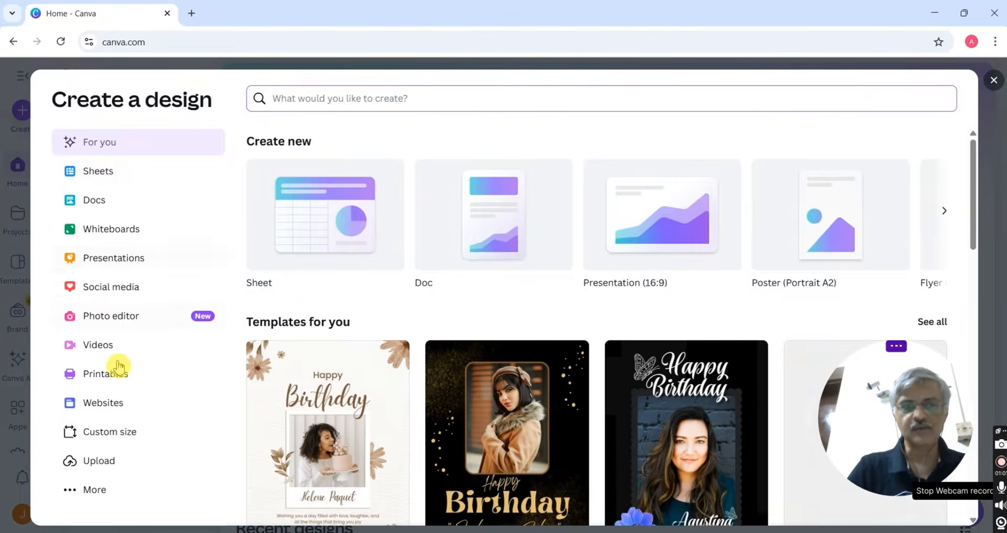
Start a Poster (Portrait A2) design with the Gold And Black Classy Happy Birthday template
{"action": "left_click", "coordinate": [108, 375]}
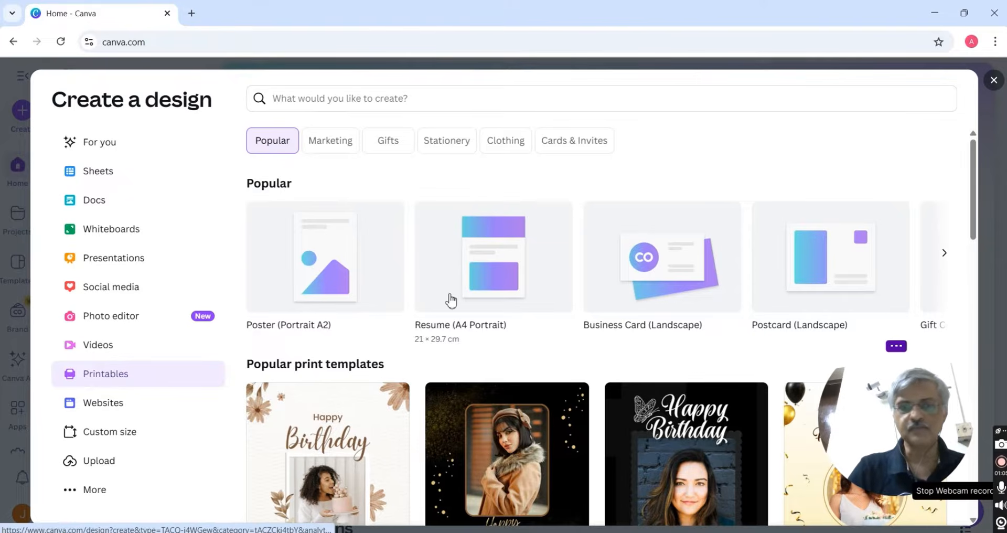
{"action": "left_click", "coordinate": [315, 276]}
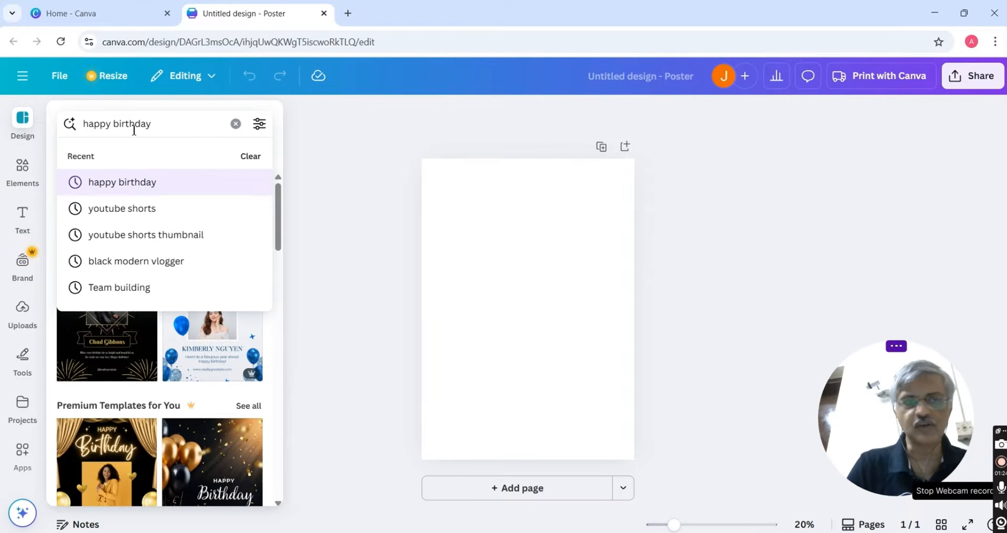
{"action": "key", "text": "Return"}
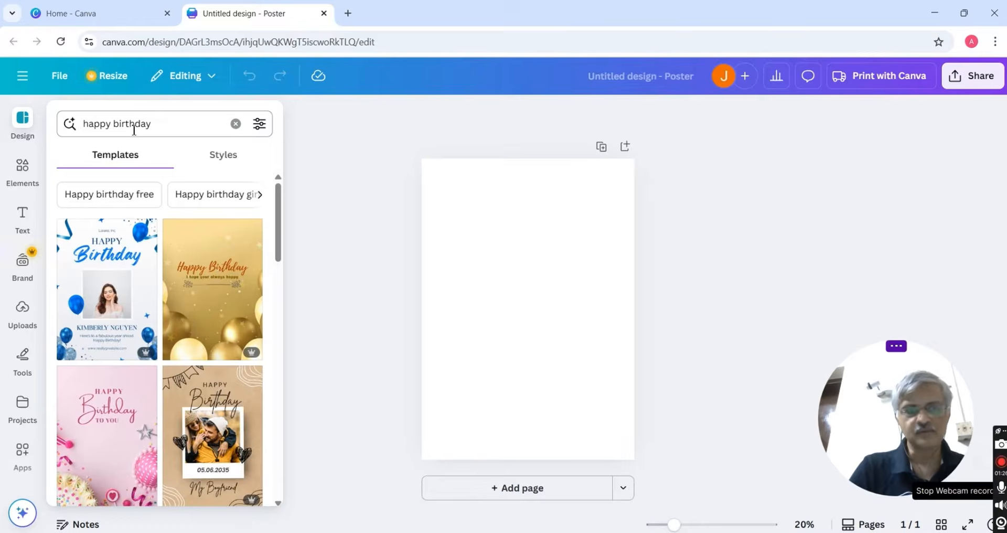
{"action": "scroll", "coordinate": [142, 331], "scroll_direction": "down", "scroll_amount": 5}
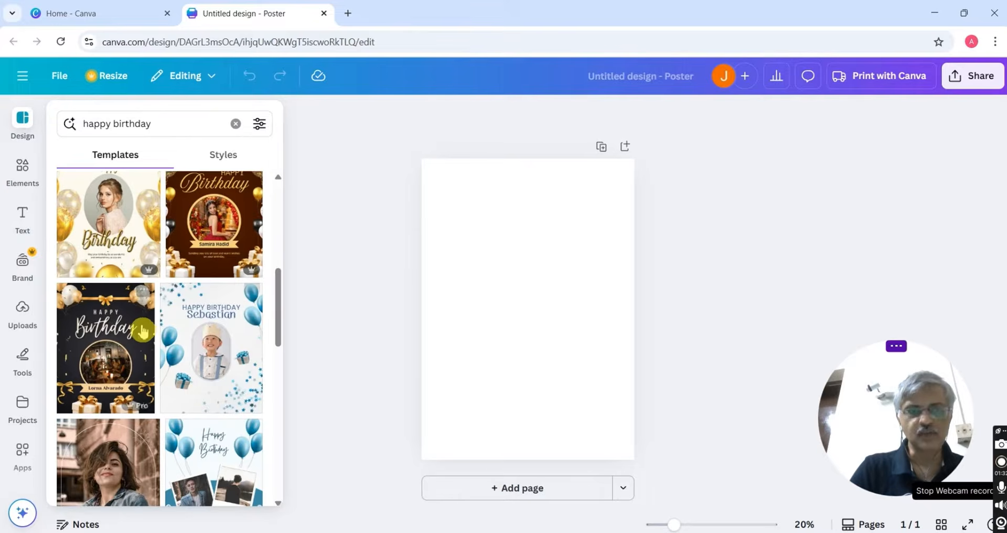
{"action": "left_click", "coordinate": [129, 336]}
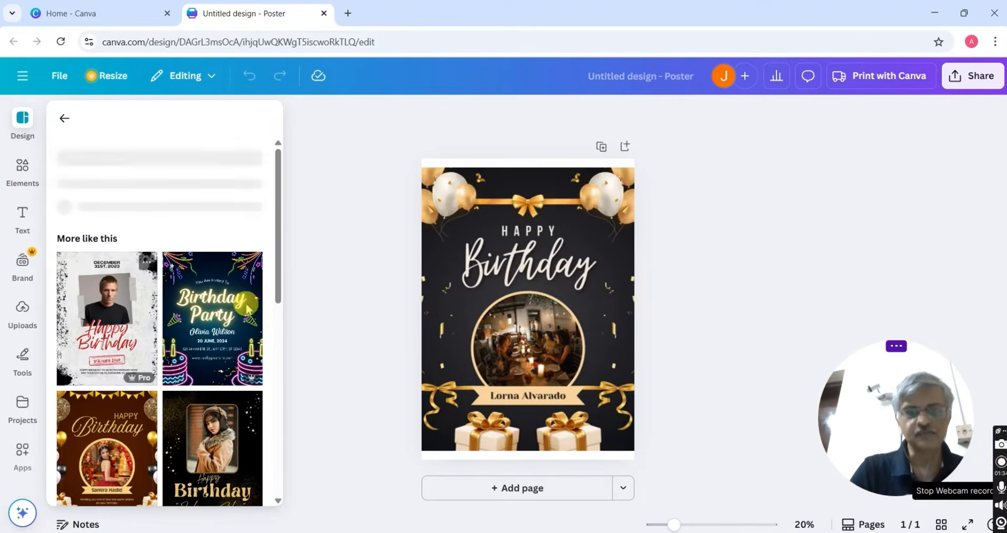
{"action": "left_click", "coordinate": [427, 308]}
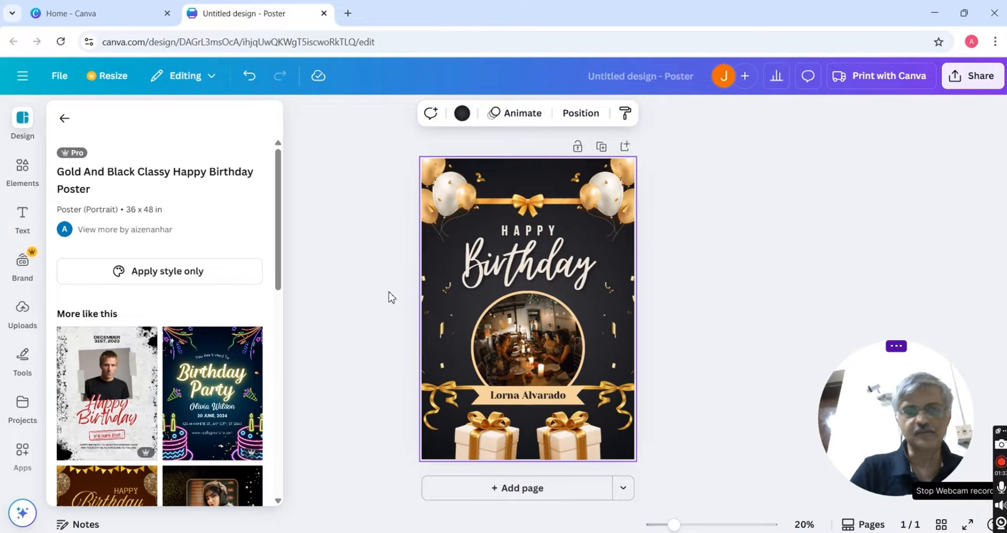
Create a new blank Sheet with headers Name in A1 and Photo in B1
{"action": "left_click", "coordinate": [22, 76]}
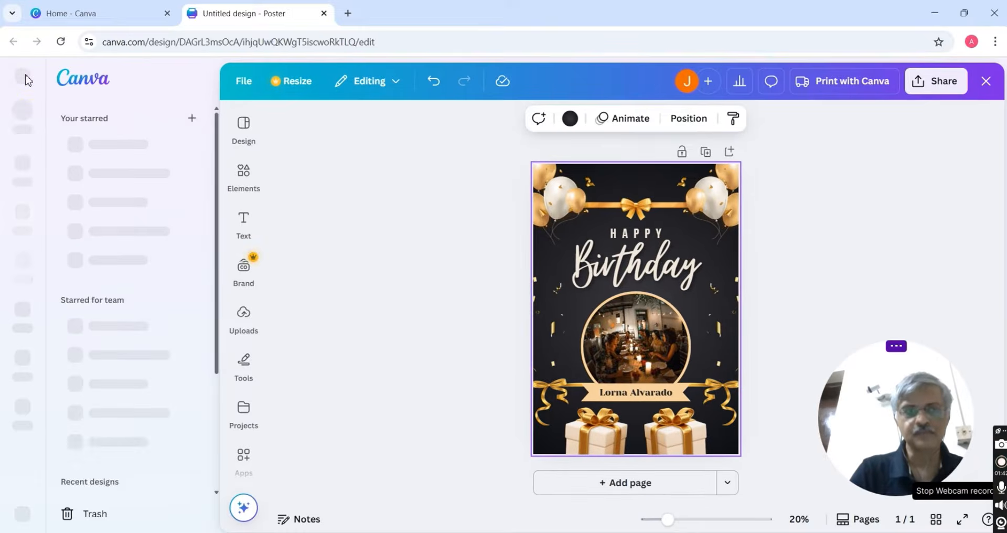
{"action": "left_click", "coordinate": [27, 110]}
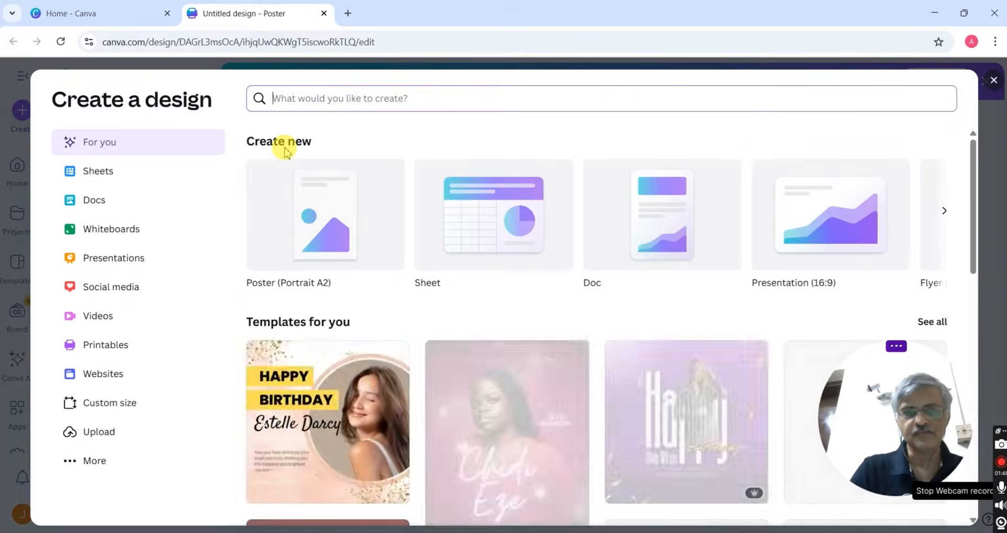
{"action": "left_click", "coordinate": [439, 208]}
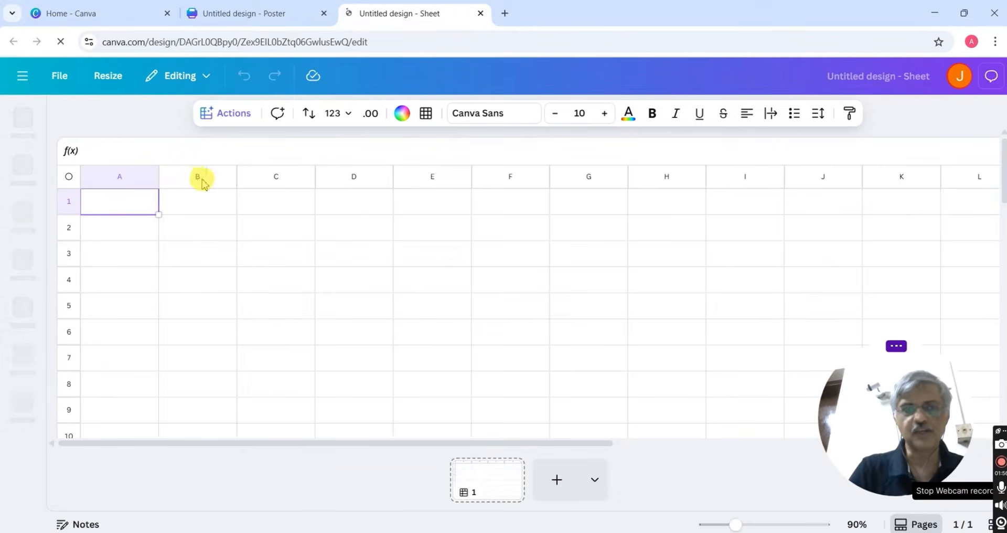
{"action": "double_click", "coordinate": [128, 210]}
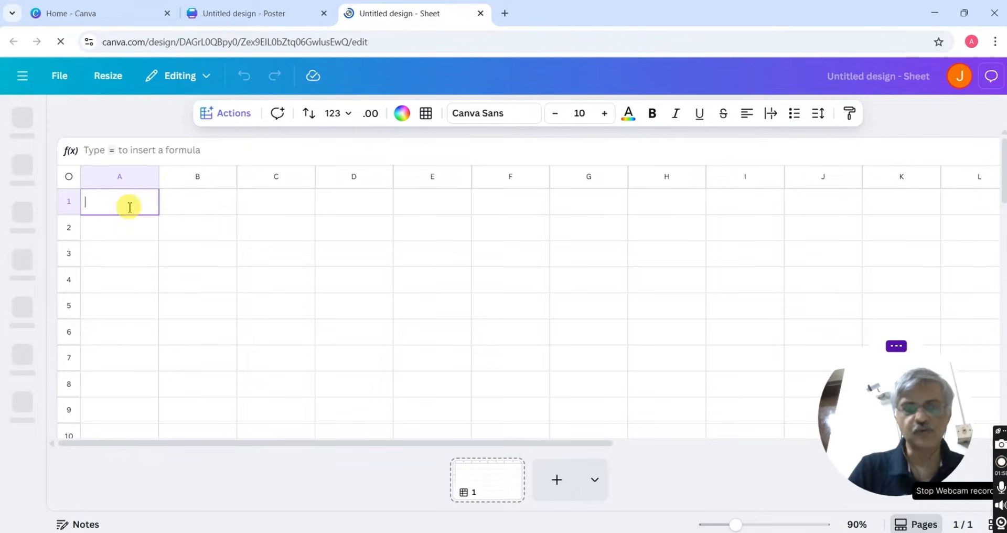
{"action": "type", "text": "Name"}
{"action": "left_click", "coordinate": [185, 202]}
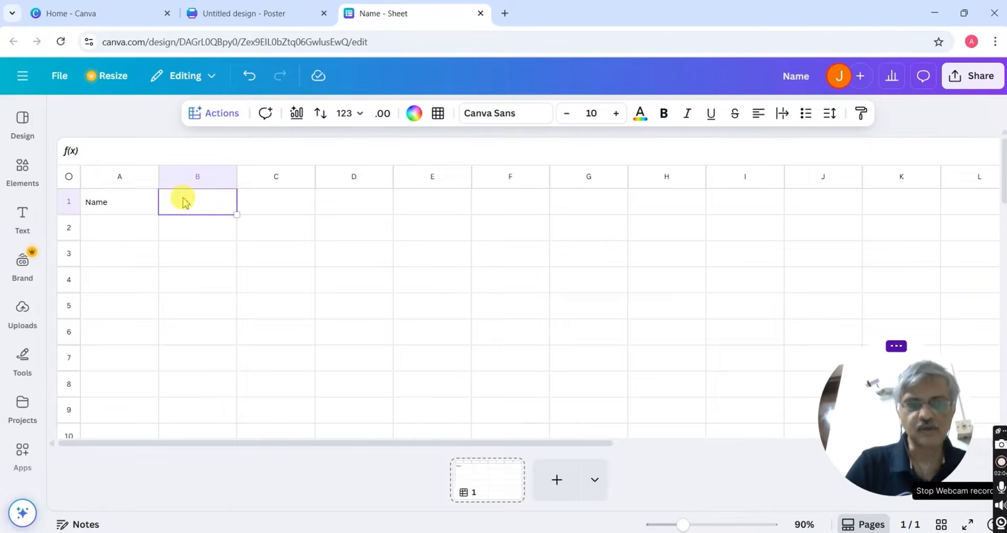
{"action": "type", "text": "phot"}
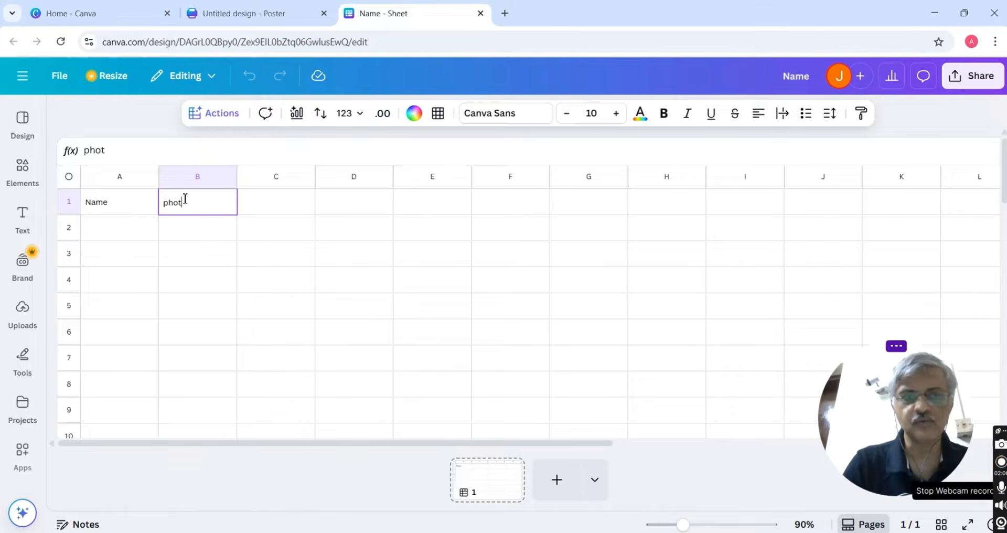
{"action": "key", "text": "BackSpace"}
{"action": "type", "text": "P"}
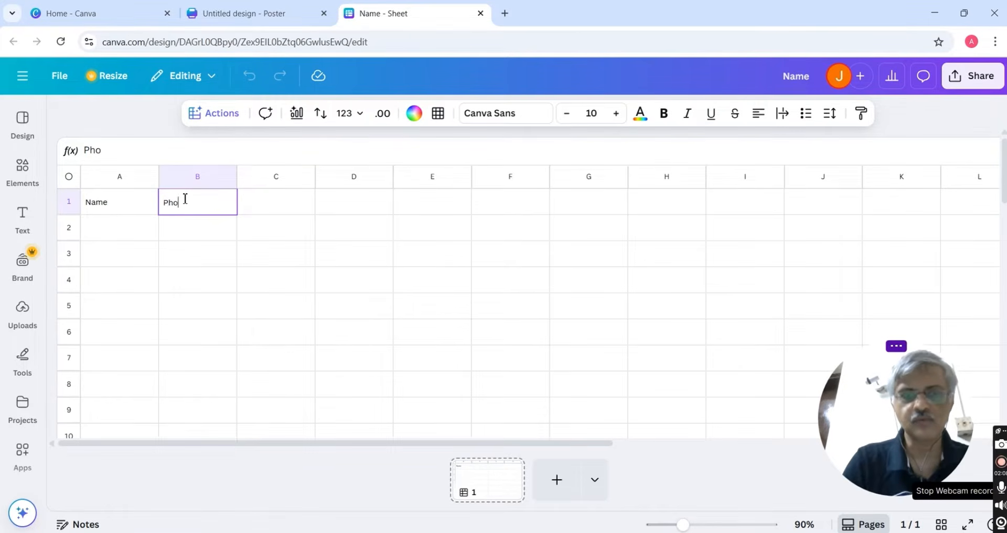
{"action": "left_click", "coordinate": [123, 233]}
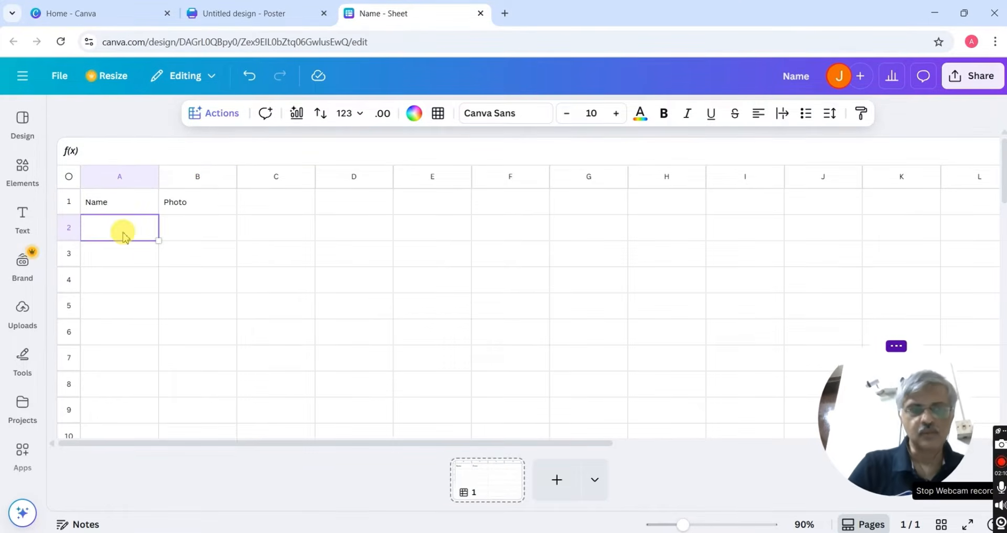
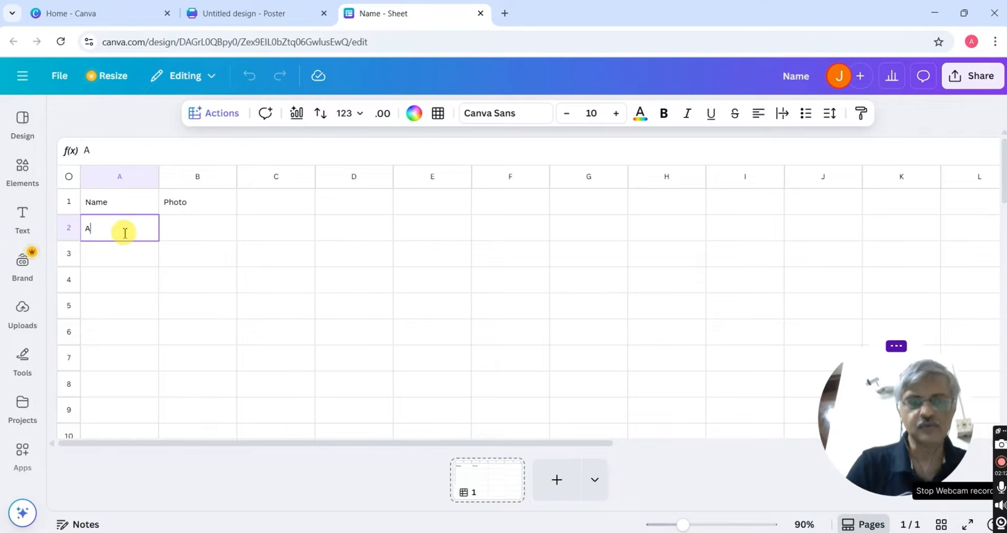
Enter two people's names in cells A2 and A3
{"action": "left_click", "coordinate": [125, 263]}
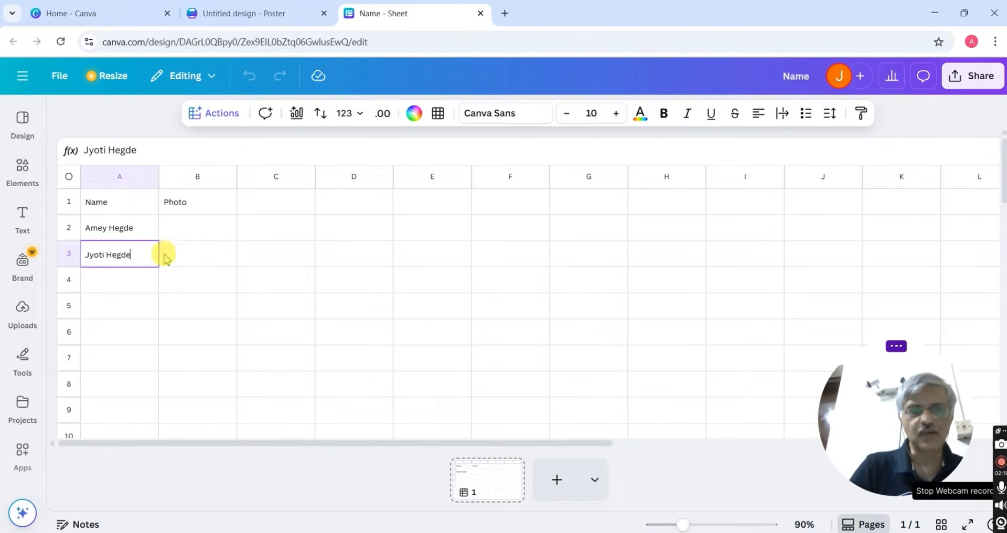
{"action": "left_click", "coordinate": [24, 312]}
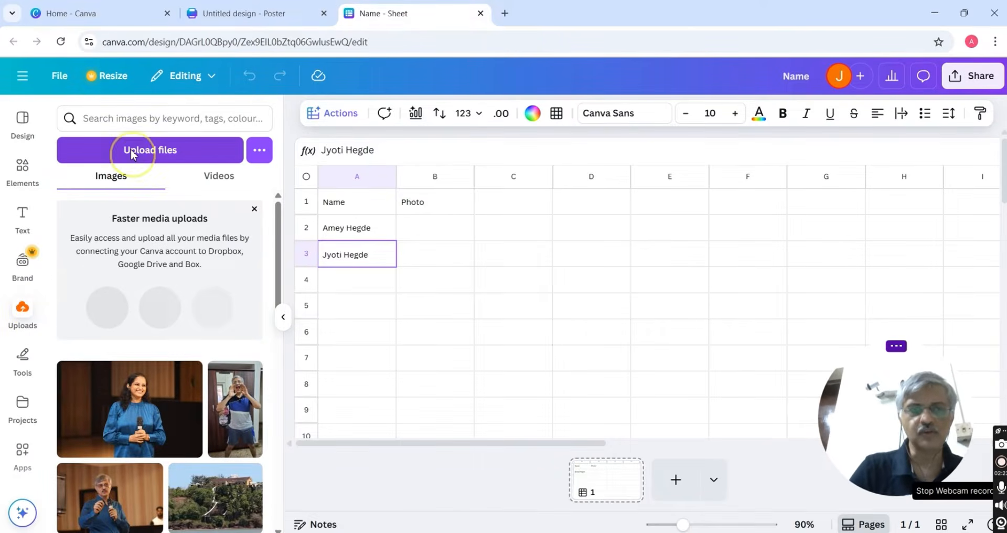
Upload two photo files from the computer
{"action": "left_click", "coordinate": [130, 149]}
{"action": "left_click", "coordinate": [663, 180]}
{"action": "left_click", "coordinate": [735, 180], "text": "ctrl"}
{"action": "left_click", "coordinate": [895, 510]}
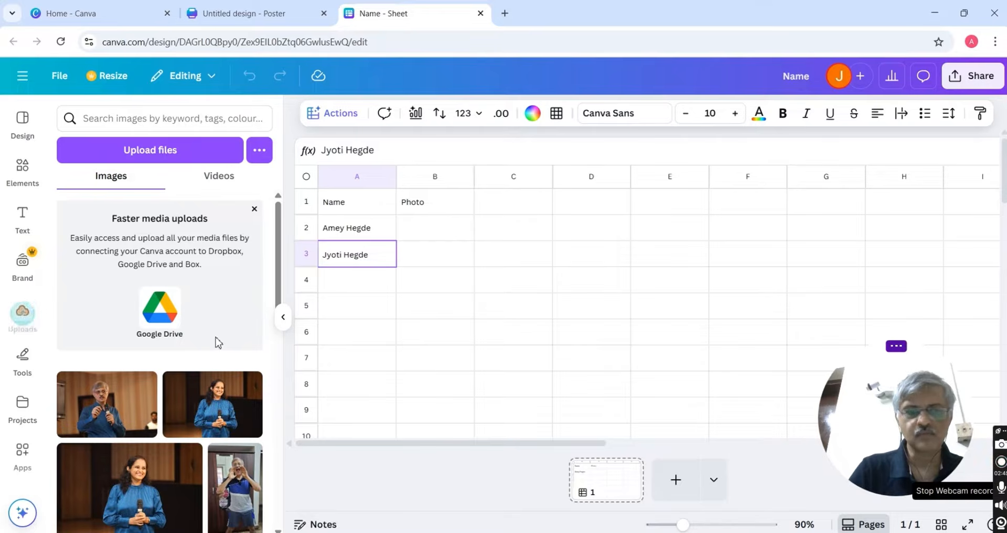
Place the first photo in B2, the second in B3, and select A1:B3
{"action": "left_click", "coordinate": [425, 231]}
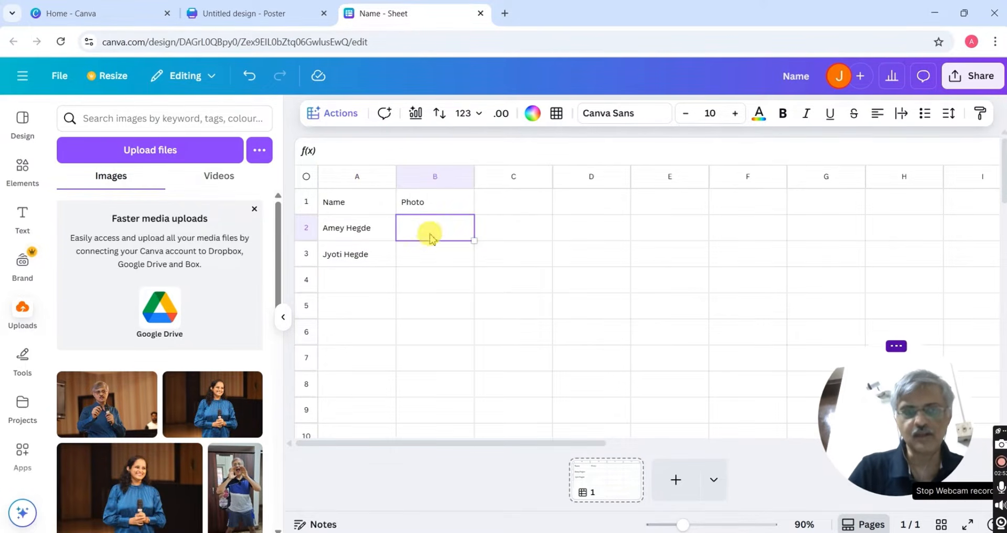
{"action": "left_click", "coordinate": [107, 403]}
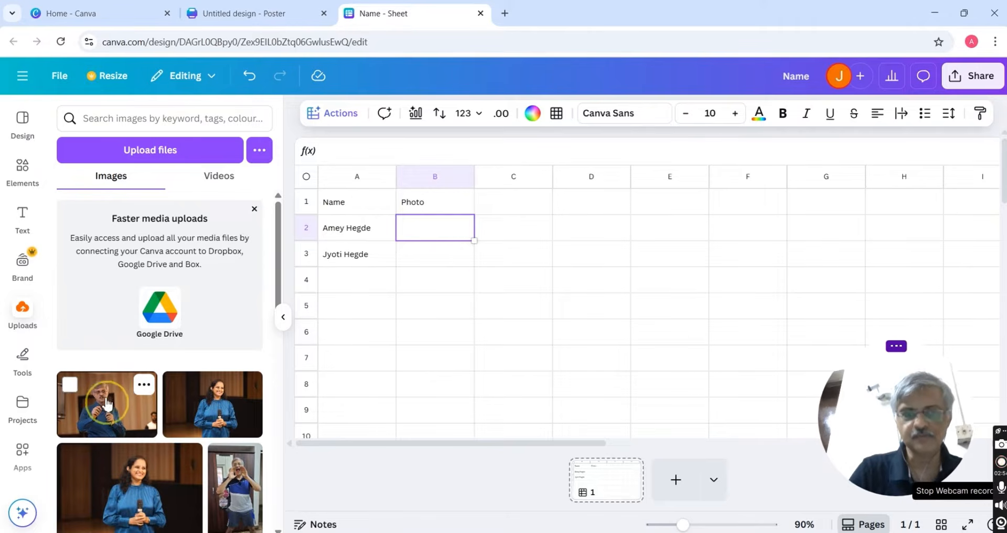
{"action": "left_click", "coordinate": [448, 260]}
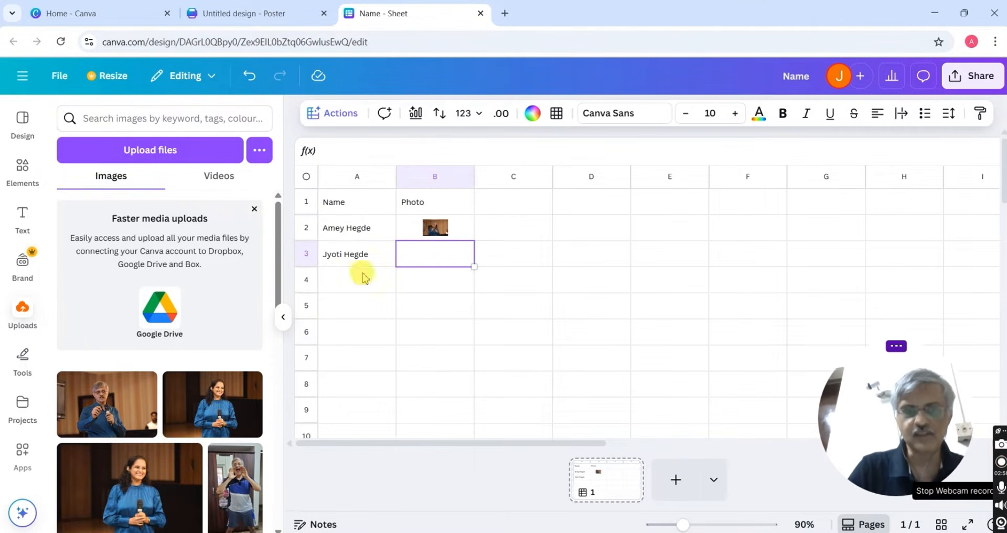
{"action": "left_click", "coordinate": [231, 399]}
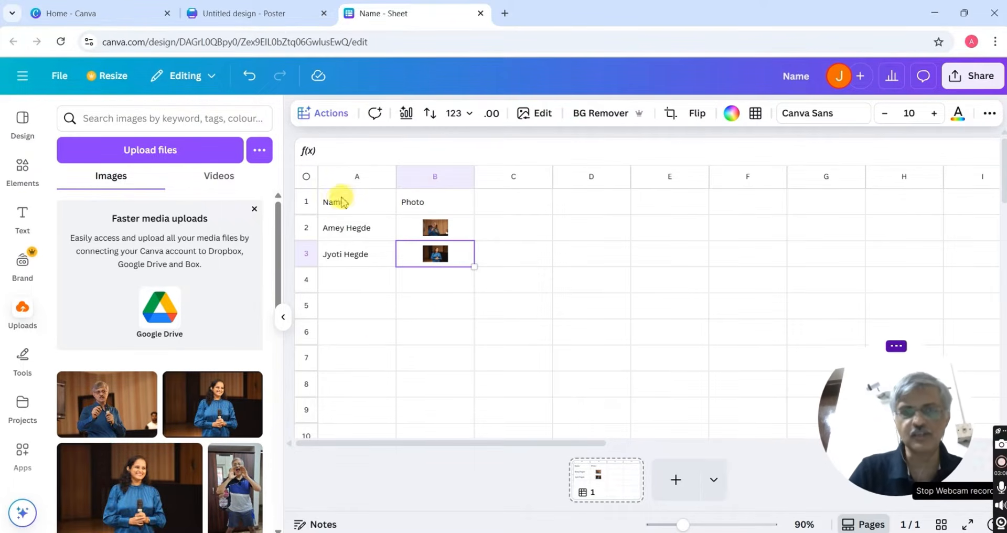
{"action": "left_click_drag", "start_coordinate": [341, 200], "coordinate": [444, 257]}
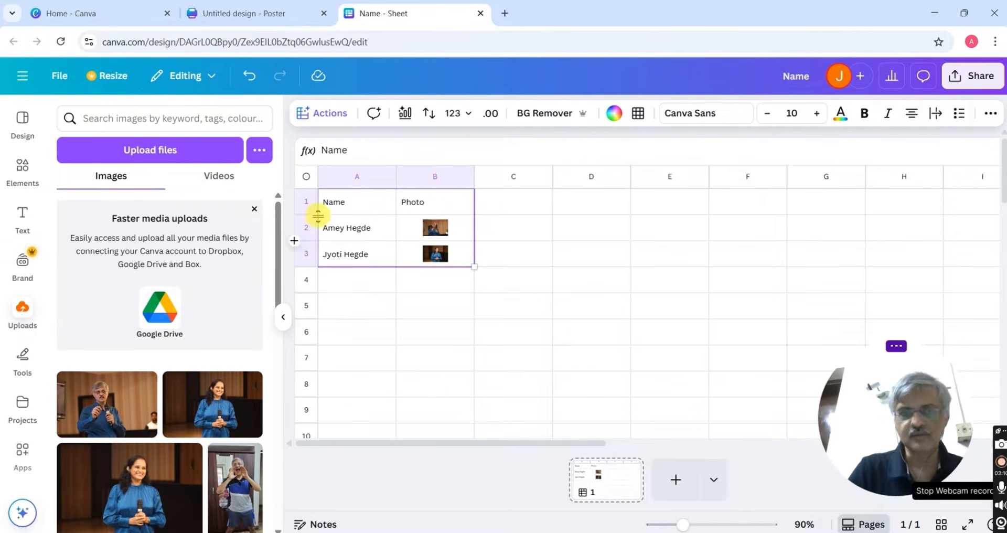
Bulk create from sheet range A1:B3 using the birthday poster as the template
{"action": "left_click", "coordinate": [318, 116]}
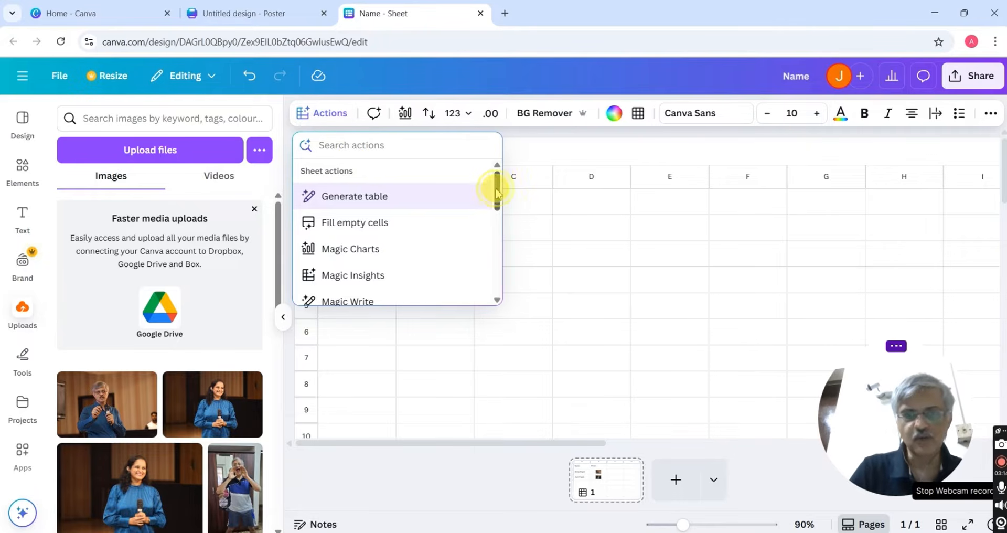
{"action": "scroll", "coordinate": [496, 195], "scroll_direction": "down", "scroll_amount": 3}
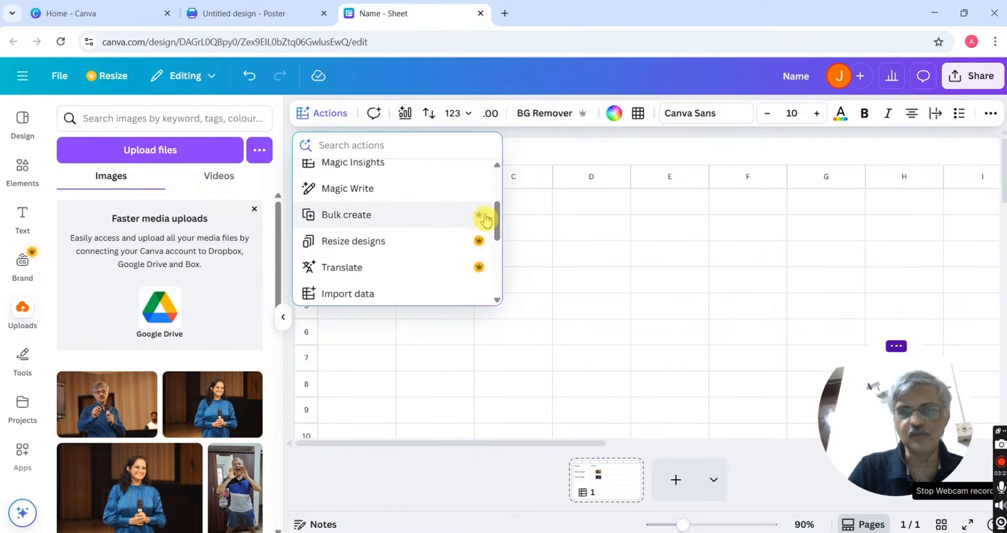
{"action": "left_click", "coordinate": [348, 220]}
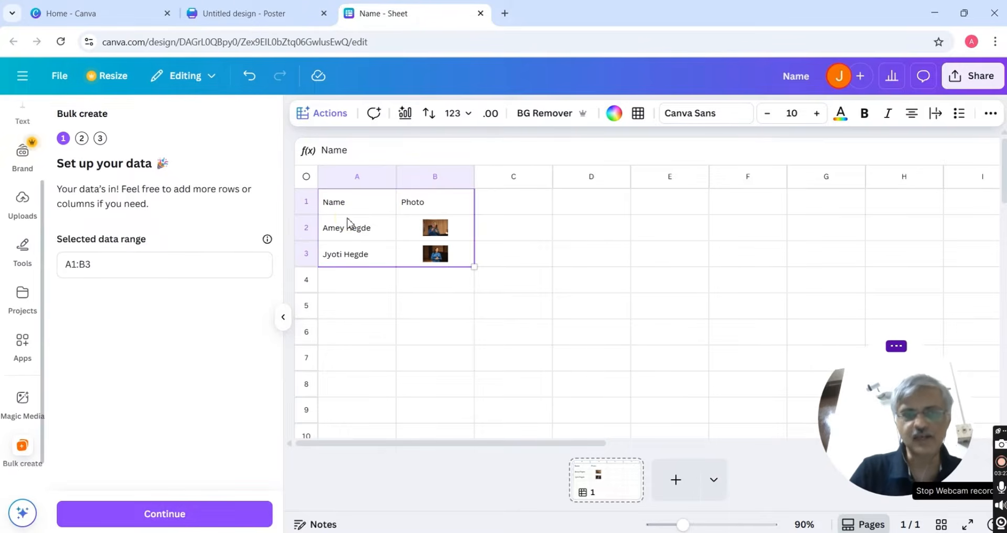
{"action": "left_click", "coordinate": [83, 270]}
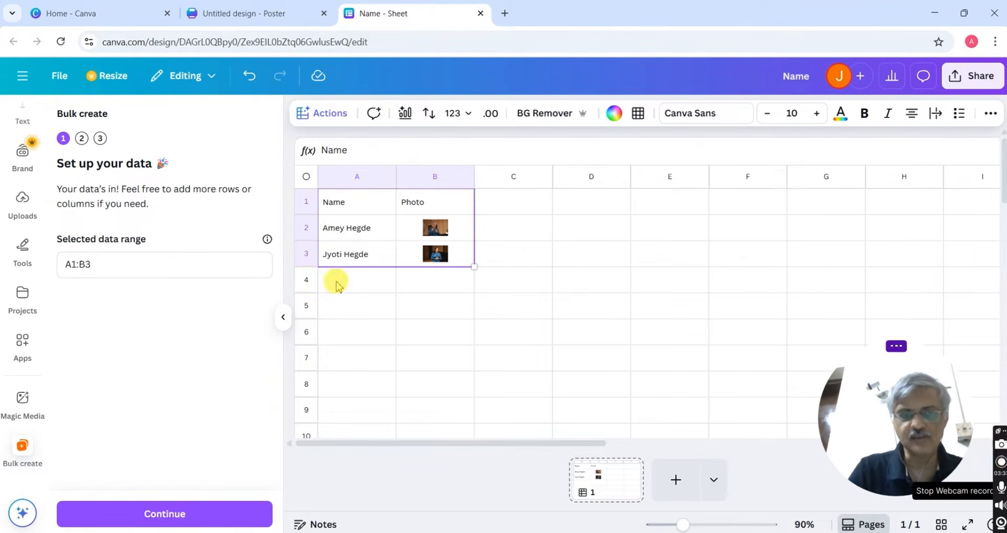
{"action": "left_click", "coordinate": [201, 517]}
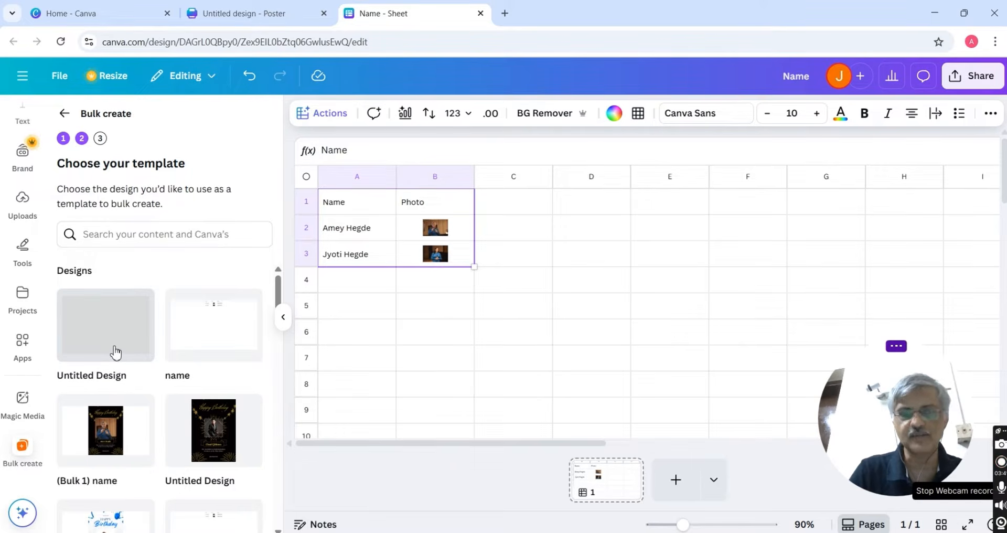
{"action": "left_click", "coordinate": [155, 339]}
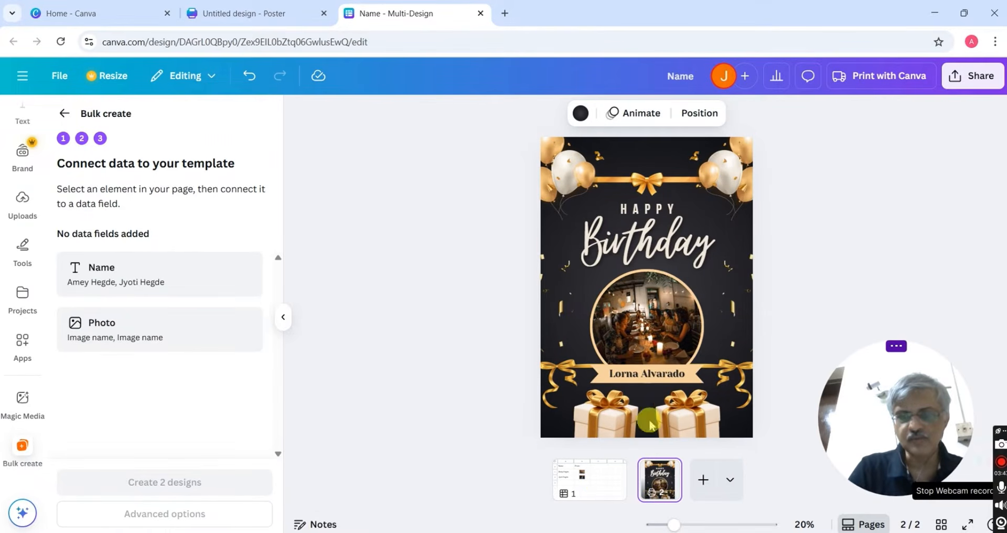
Connect the poster's circular photo to the Photo field and its banner text to Name
{"action": "left_click", "coordinate": [648, 323]}
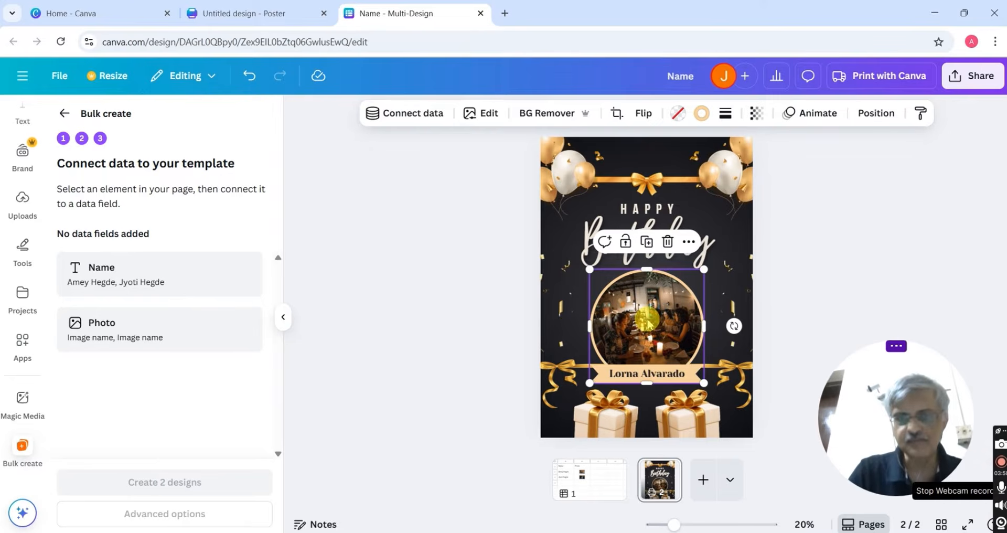
{"action": "left_click", "coordinate": [421, 117]}
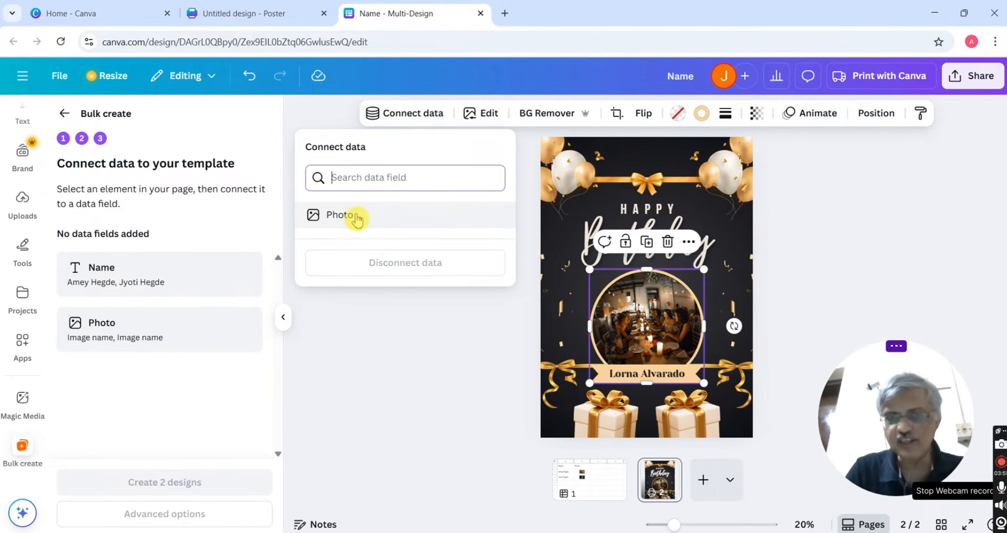
{"action": "left_click", "coordinate": [340, 215]}
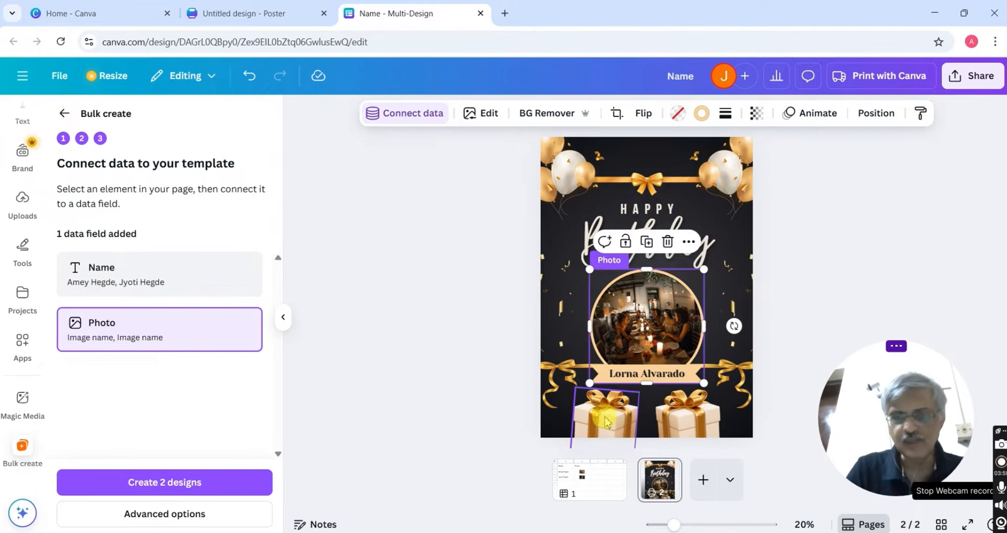
{"action": "left_click", "coordinate": [638, 376]}
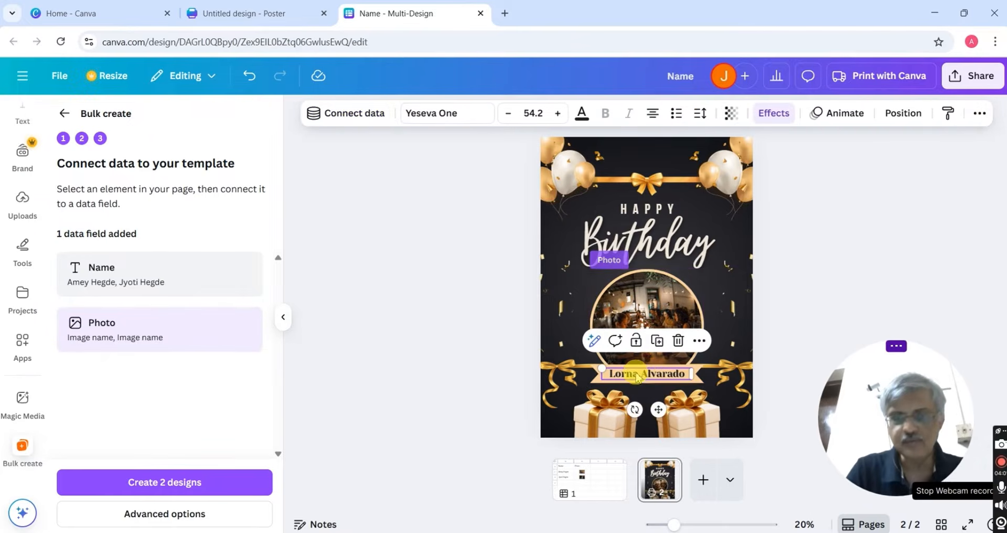
{"action": "left_click", "coordinate": [361, 114]}
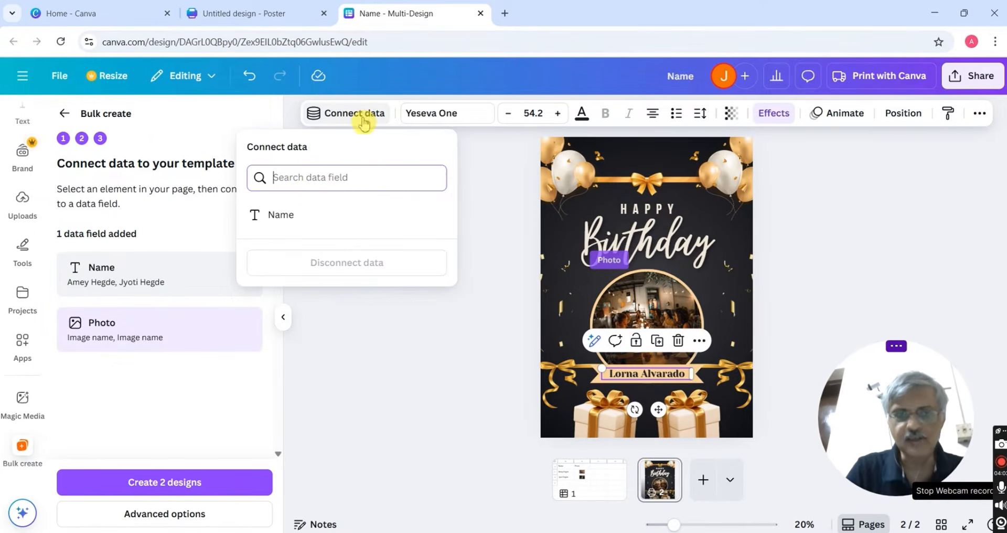
{"action": "left_click", "coordinate": [294, 216]}
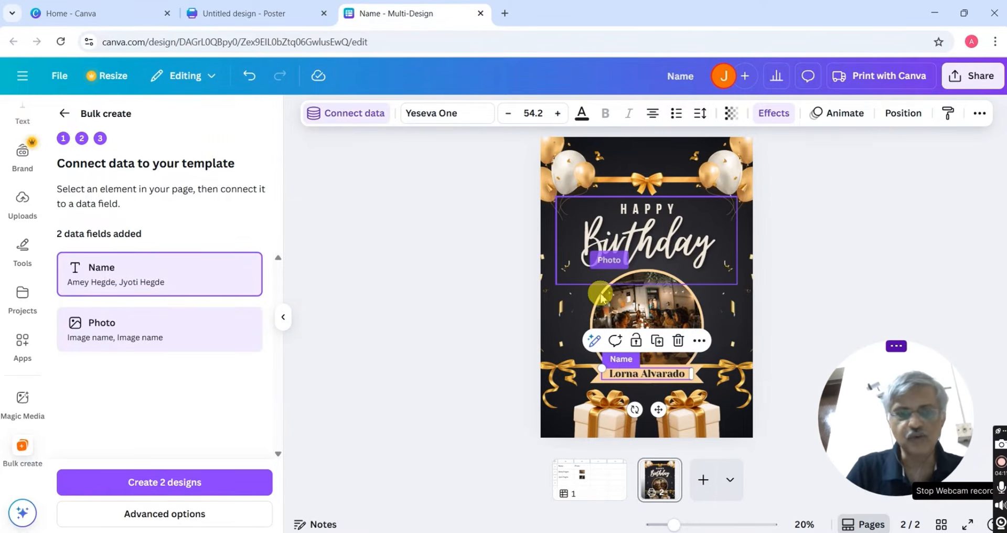
{"action": "left_click", "coordinate": [189, 515]}
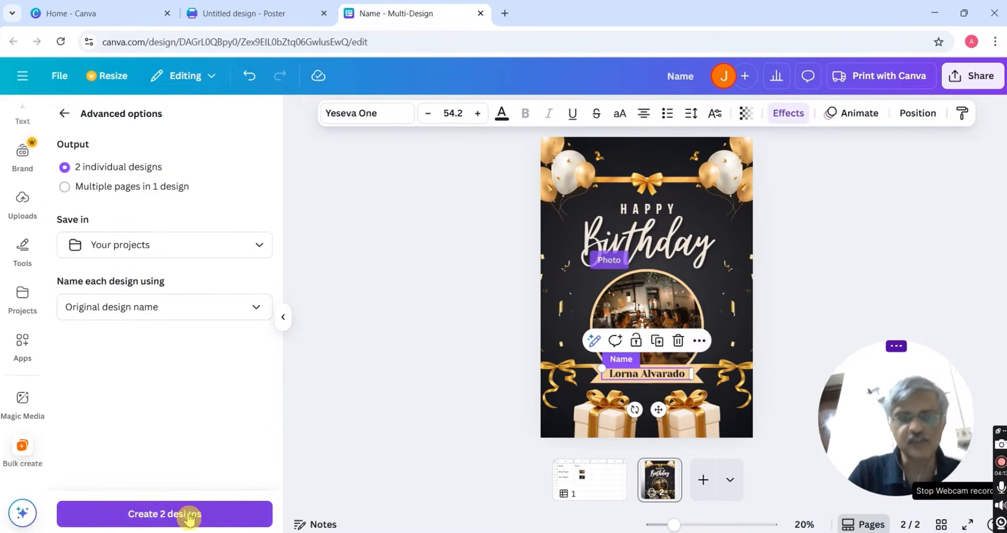
Generate the posters as multiple pages in one design
{"action": "left_click", "coordinate": [65, 188]}
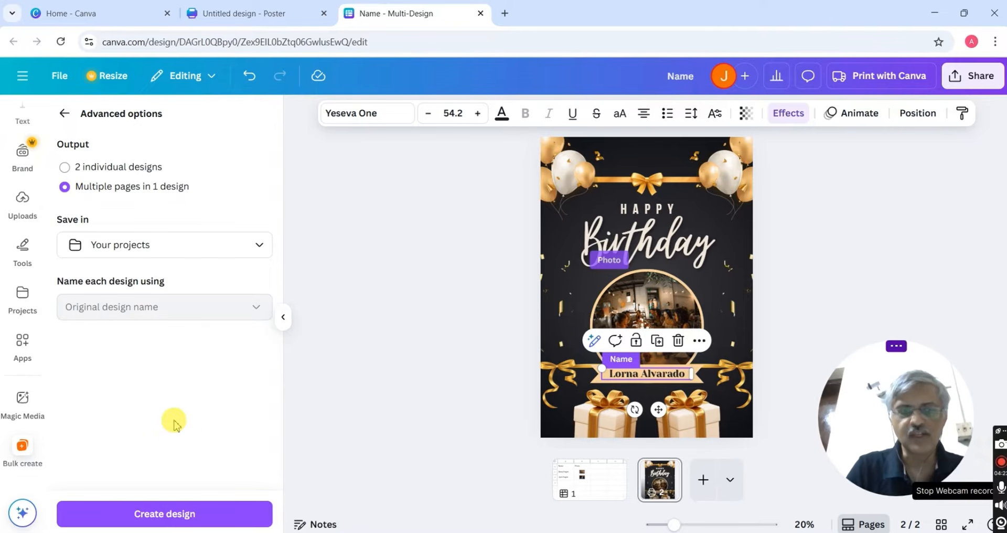
{"action": "left_click", "coordinate": [157, 515]}
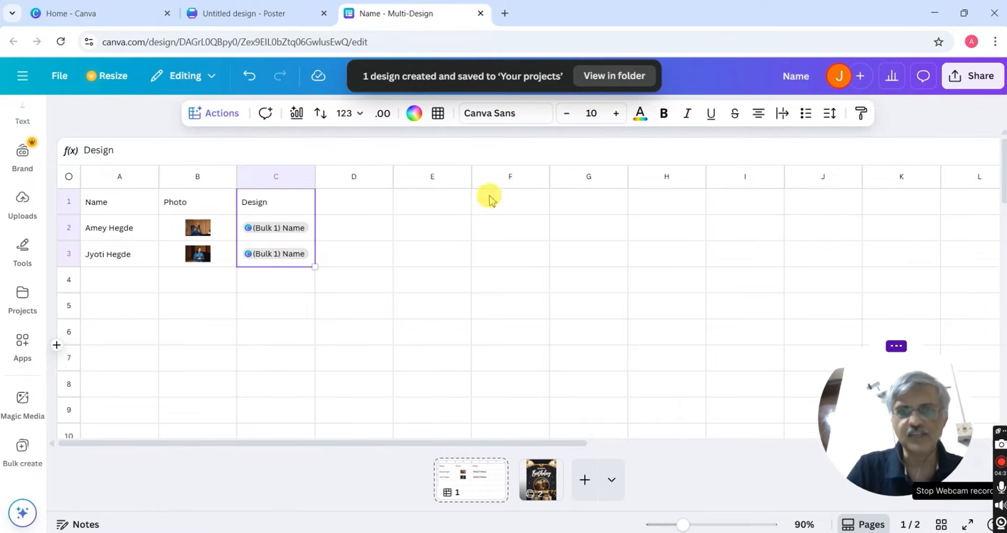
Open the (Bulk 1) Name design from its folder and review both personalised poster pages
{"action": "left_click", "coordinate": [603, 79]}
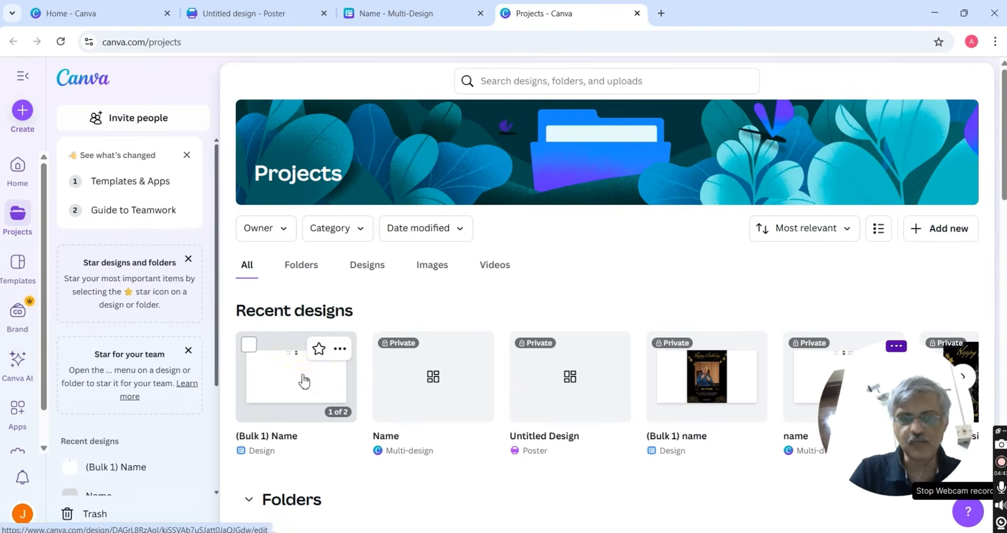
{"action": "left_click", "coordinate": [304, 381]}
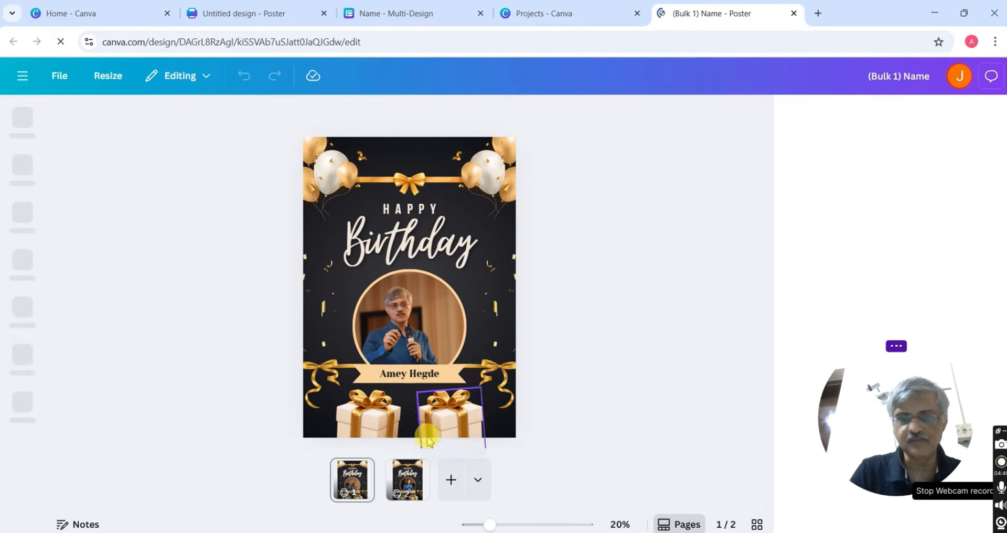
{"action": "left_click", "coordinate": [407, 480]}
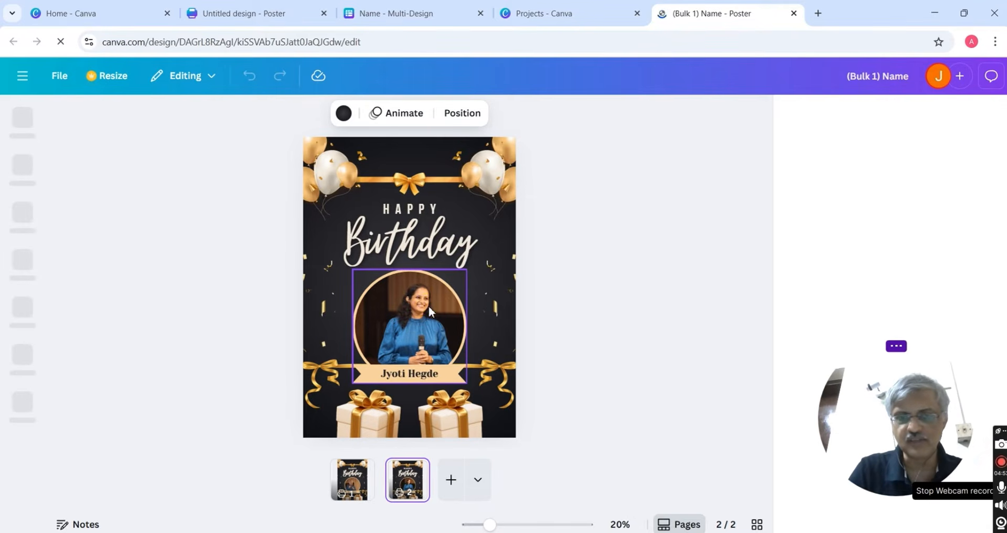
{"action": "right_click", "coordinate": [362, 472]}
{"action": "left_click", "coordinate": [347, 420]}
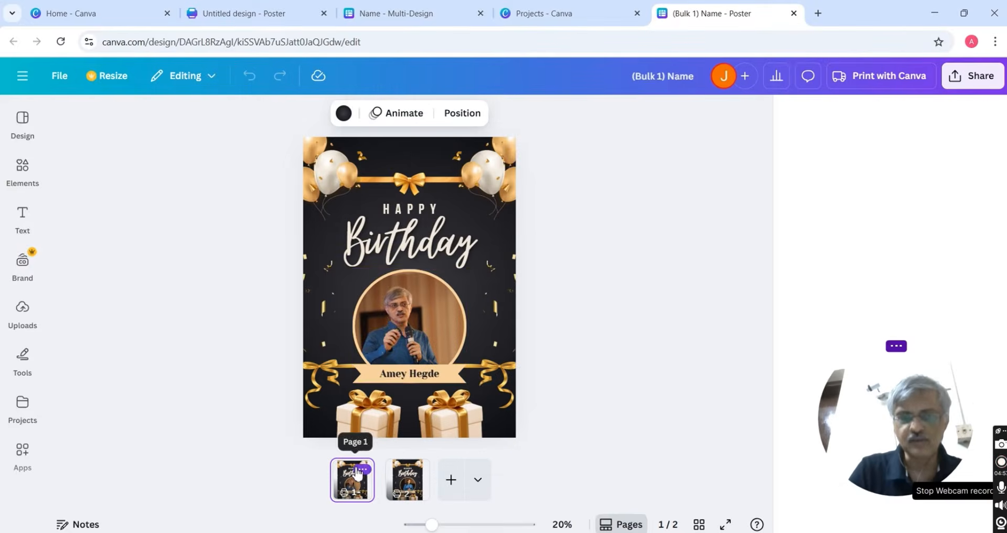
{"action": "left_click", "coordinate": [393, 355]}
{"action": "left_click", "coordinate": [417, 380]}
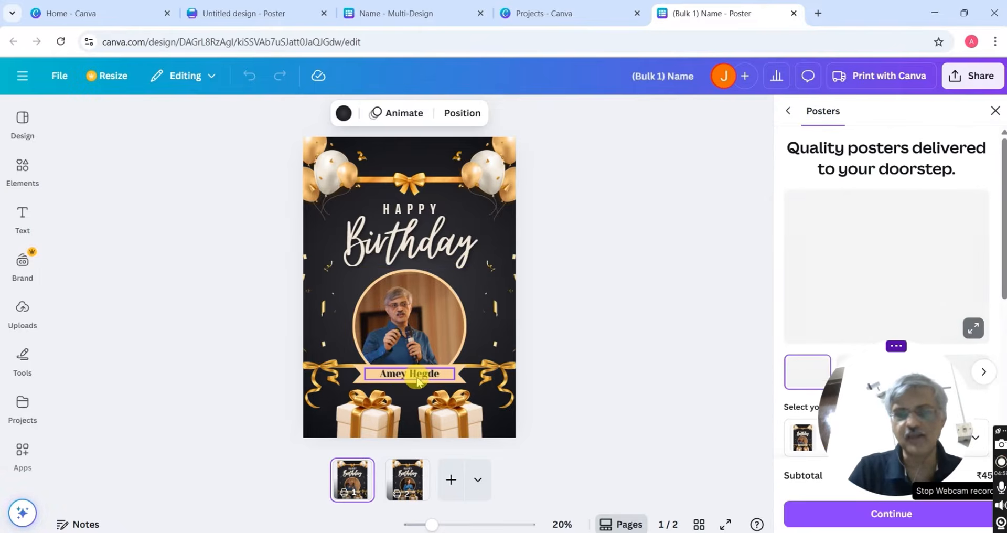
{"action": "left_click", "coordinate": [424, 380]}
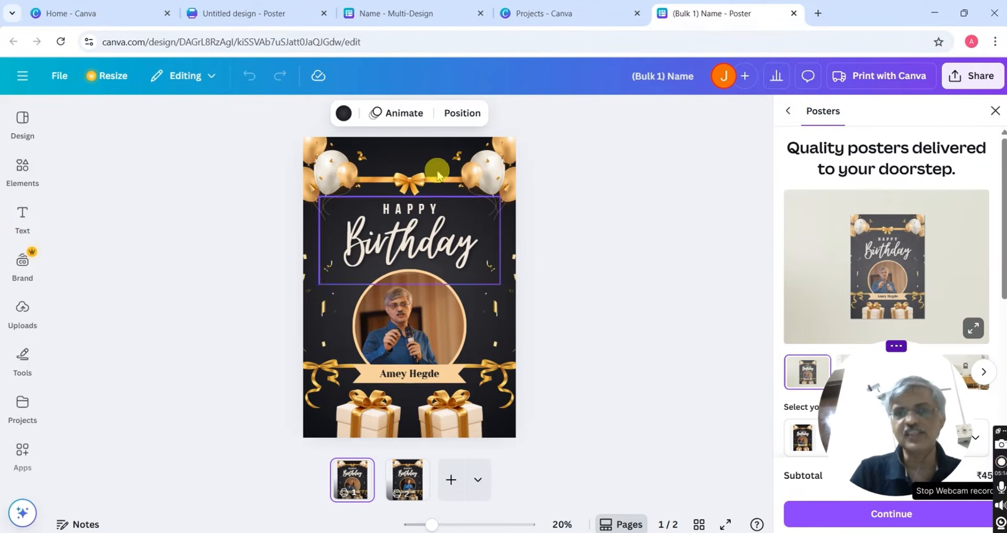
Return to the Name - Multi-Design sheet and go to Plans and pricing
{"action": "left_click", "coordinate": [426, 16]}
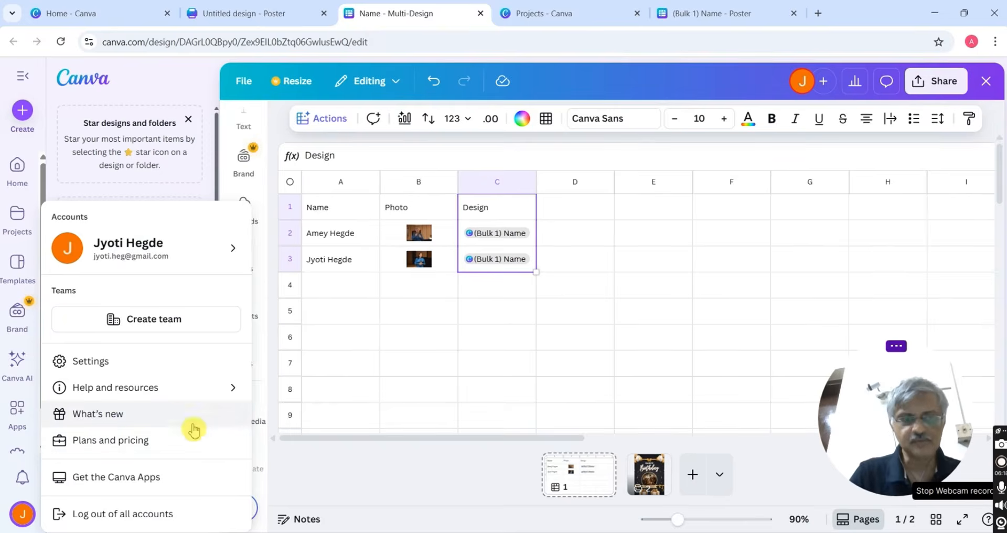
{"action": "left_click", "coordinate": [188, 444]}
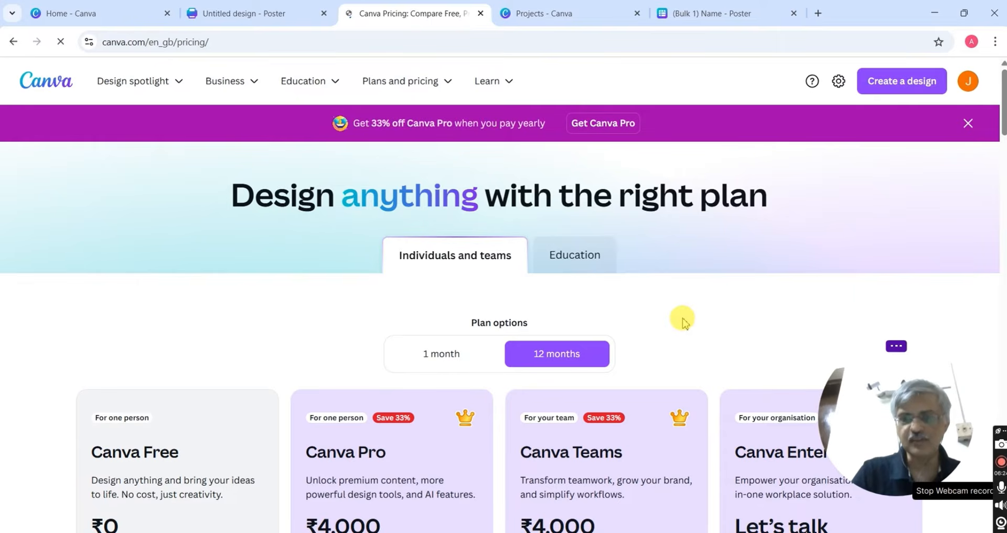
Switch pricing to the 1-month plan and view the Get Pro from ₹69 offer
{"action": "scroll", "coordinate": [683, 318], "scroll_direction": "down", "scroll_amount": 3}
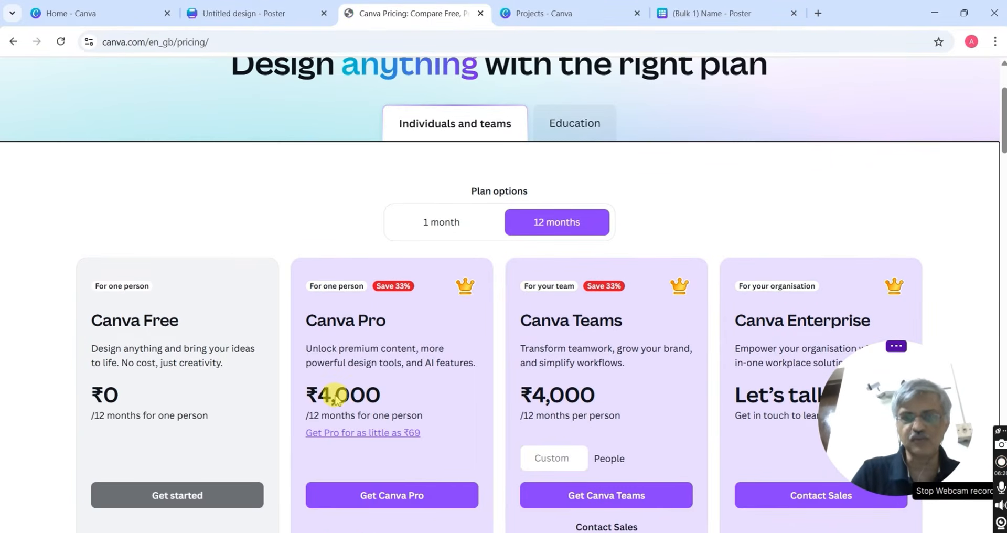
{"action": "left_click", "coordinate": [467, 220]}
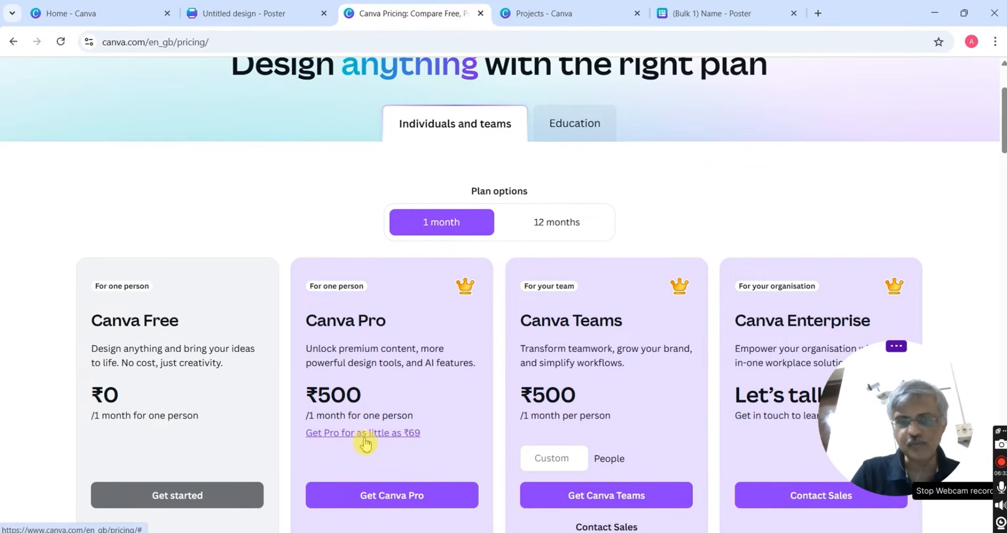
{"action": "left_click", "coordinate": [417, 434]}
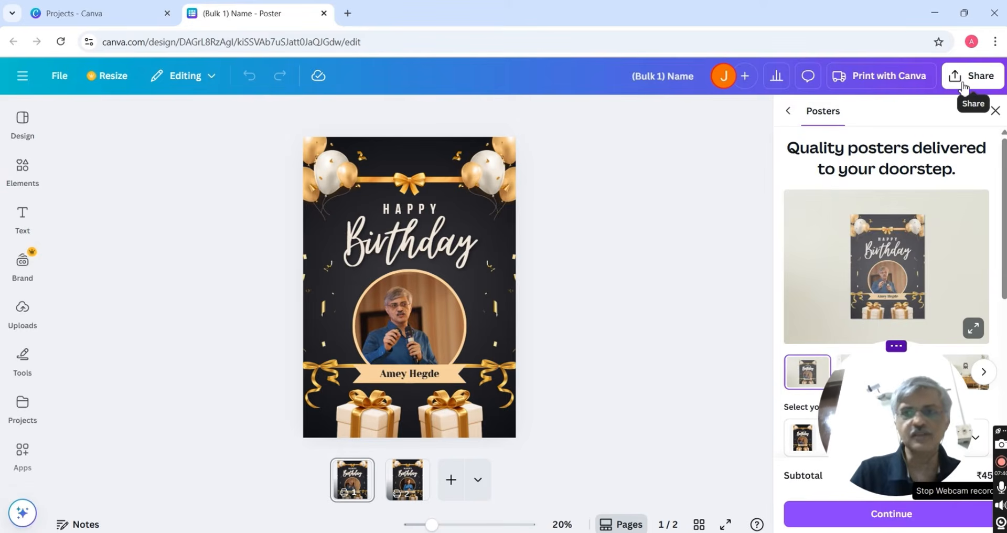
Download both poster pages as PNG images
{"action": "left_click", "coordinate": [964, 86]}
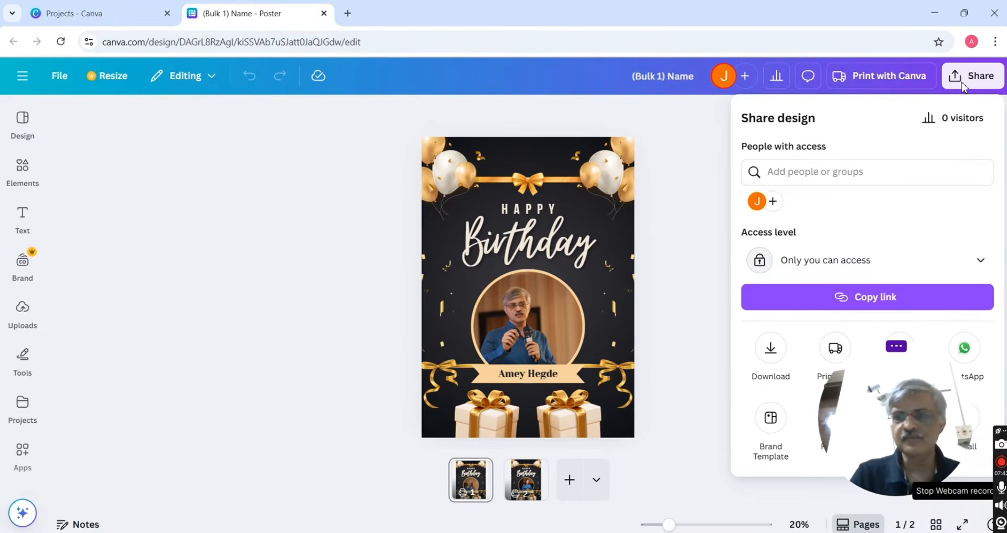
{"action": "left_click", "coordinate": [772, 349]}
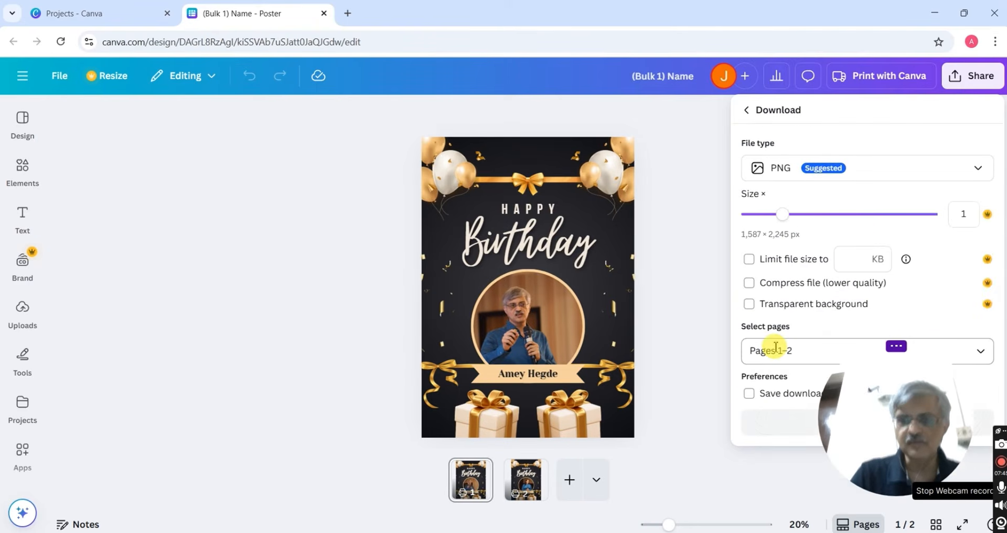
{"action": "left_click", "coordinate": [764, 173]}
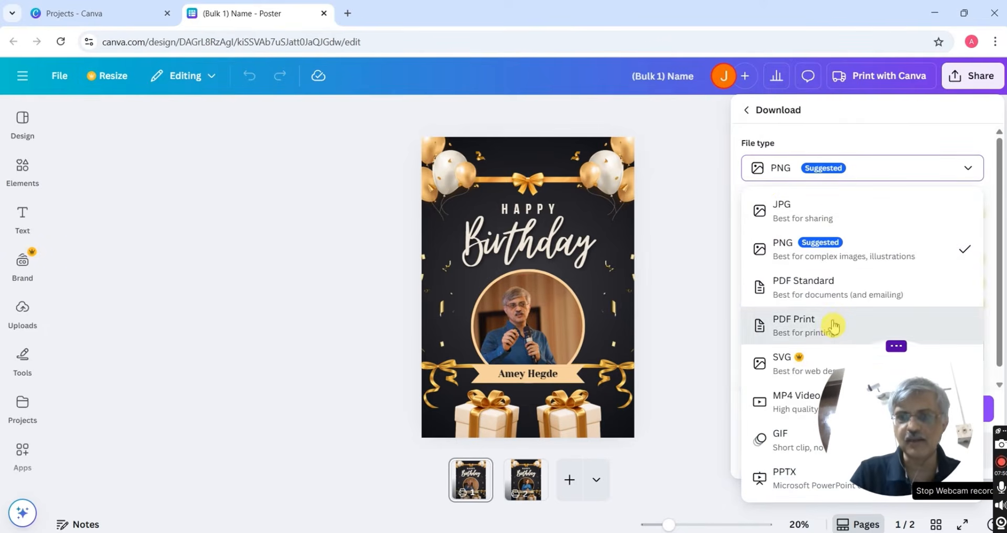
{"action": "left_click", "coordinate": [798, 246]}
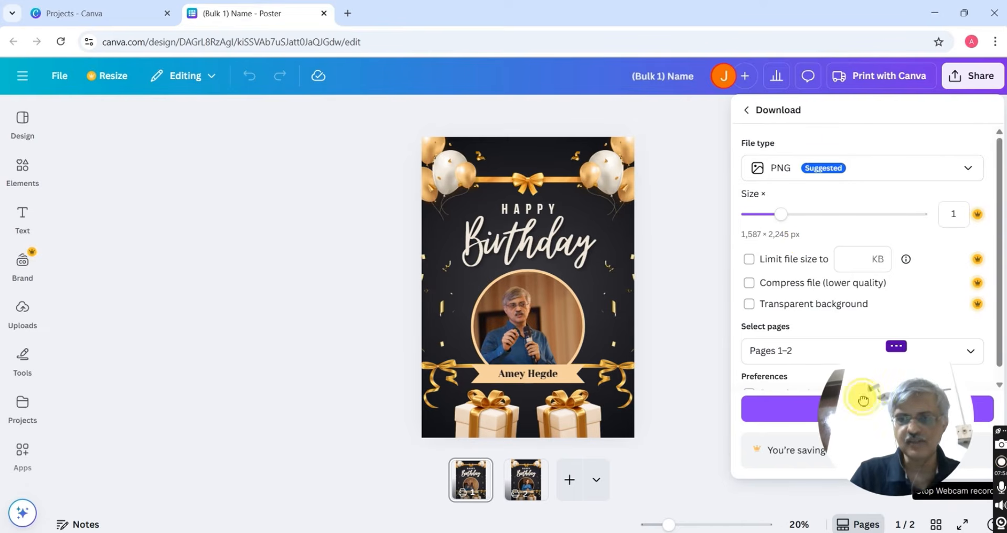
{"action": "left_click_drag", "start_coordinate": [863, 401], "coordinate": [652, 434]}
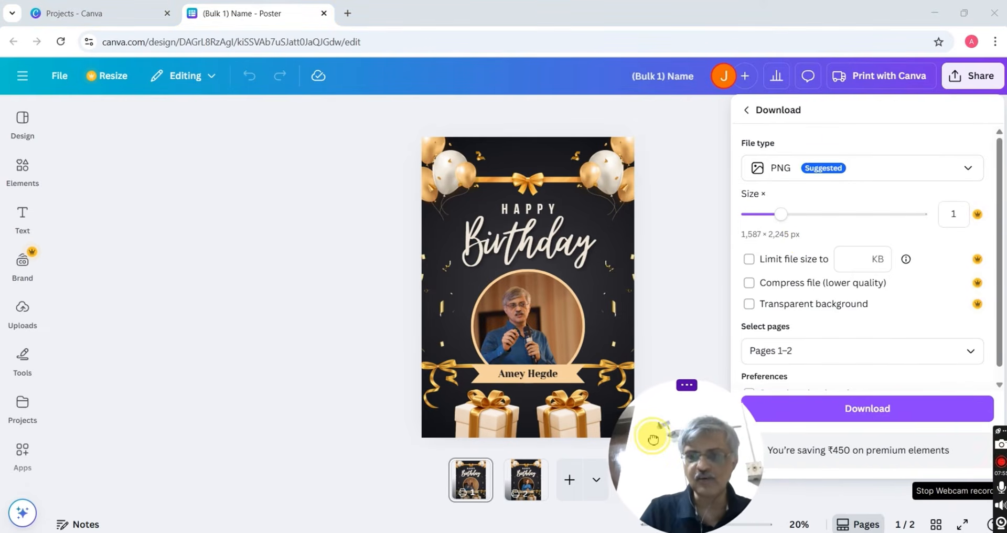
{"action": "left_click", "coordinate": [840, 419]}
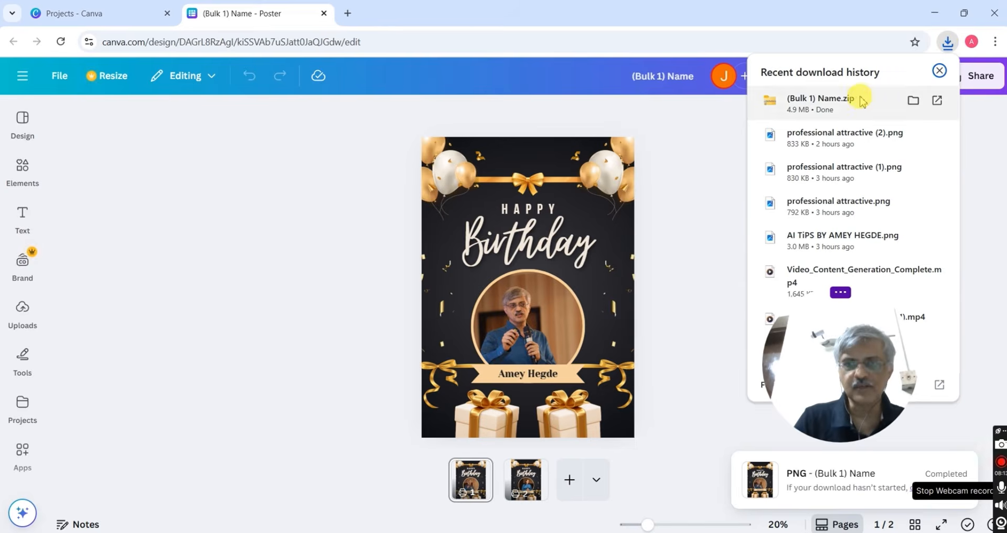
Open the downloaded (Bulk 1) Name.zip and preview the posters 1.png and 2.png
{"action": "left_click", "coordinate": [860, 101]}
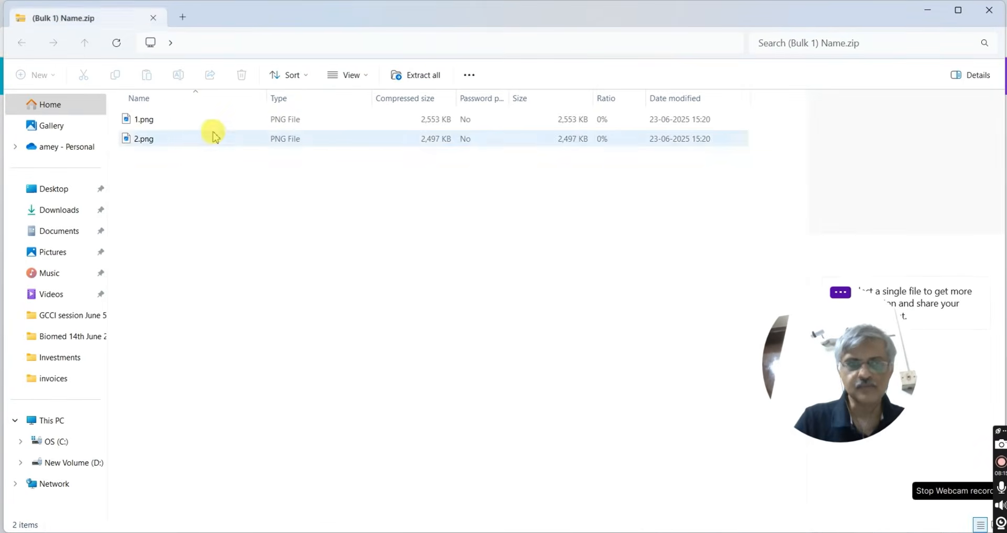
{"action": "left_click", "coordinate": [152, 120]}
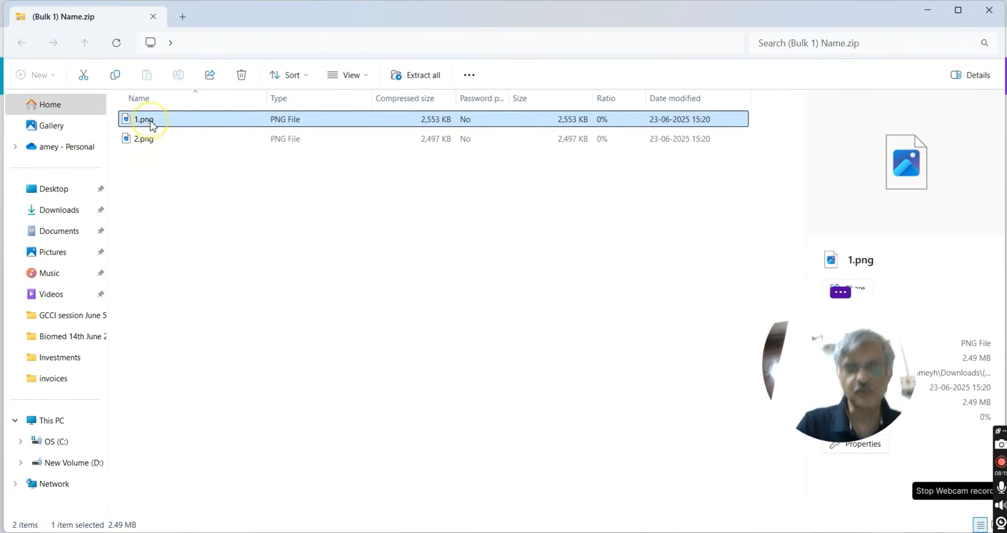
{"action": "double_click", "coordinate": [223, 131]}
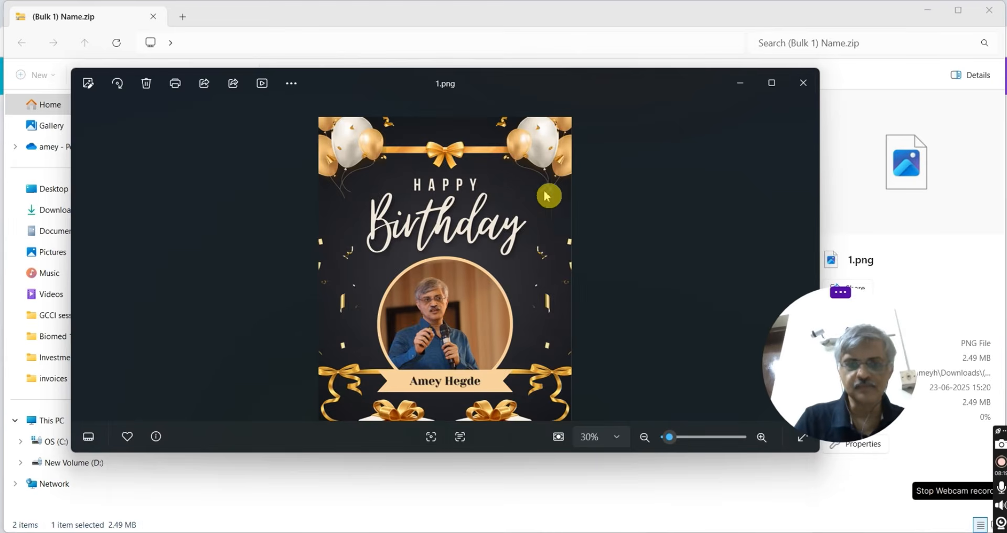
{"action": "left_click", "coordinate": [803, 82]}
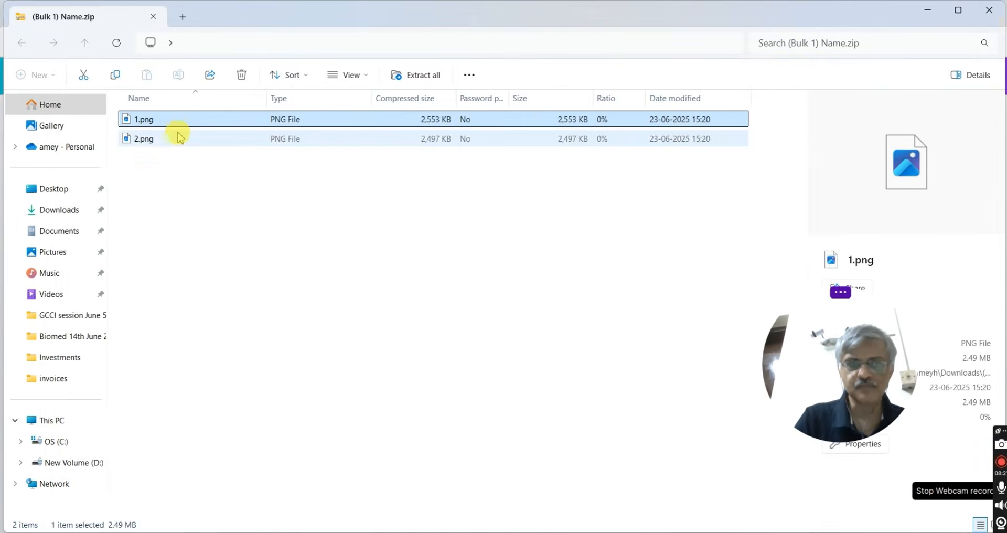
{"action": "double_click", "coordinate": [179, 138]}
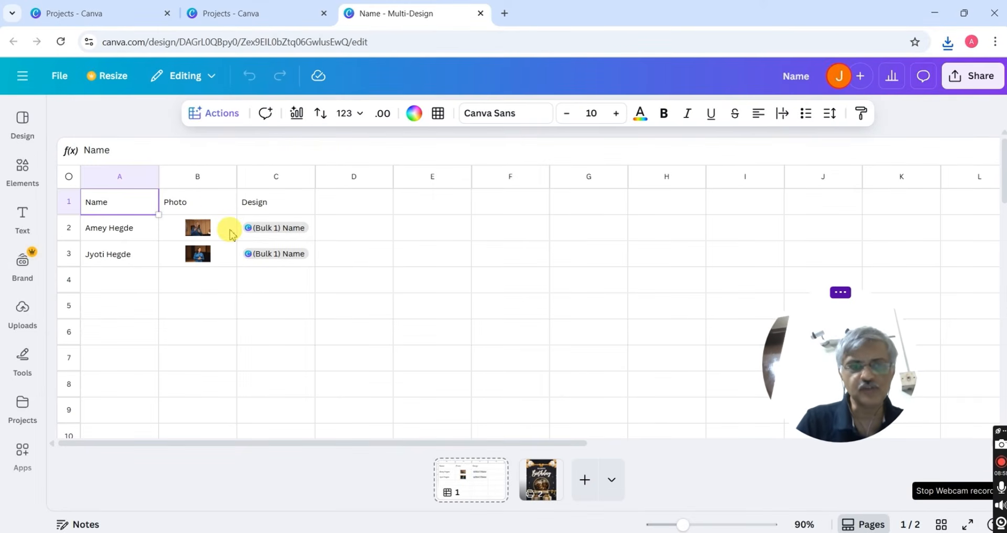
Remove the backgrounds from the photos in cells B2:B3 with BG Remover
{"action": "left_click_drag", "start_coordinate": [231, 233], "coordinate": [224, 254]}
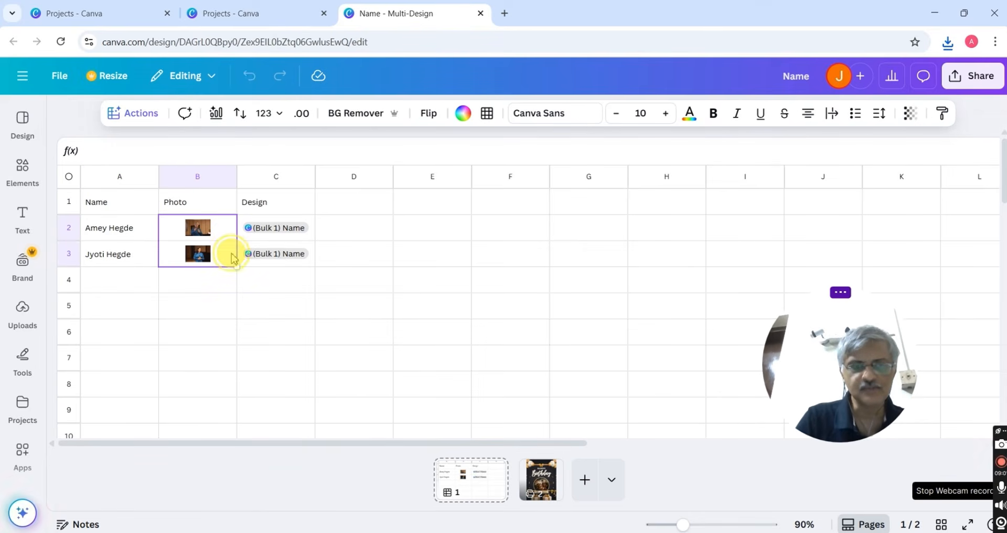
{"action": "left_click", "coordinate": [360, 114]}
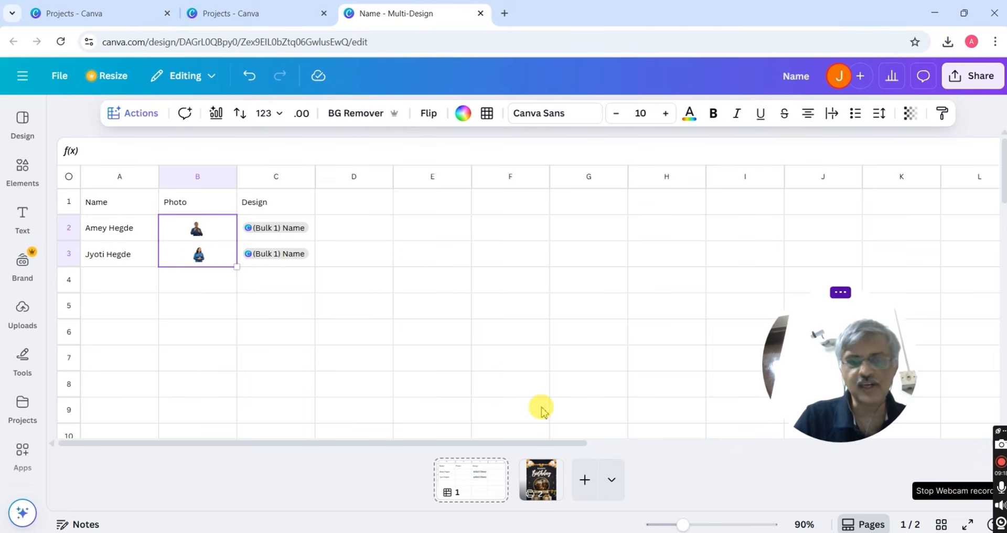
{"action": "left_click", "coordinate": [133, 113]}
{"action": "scroll", "coordinate": [193, 204], "scroll_direction": "down", "scroll_amount": 3}
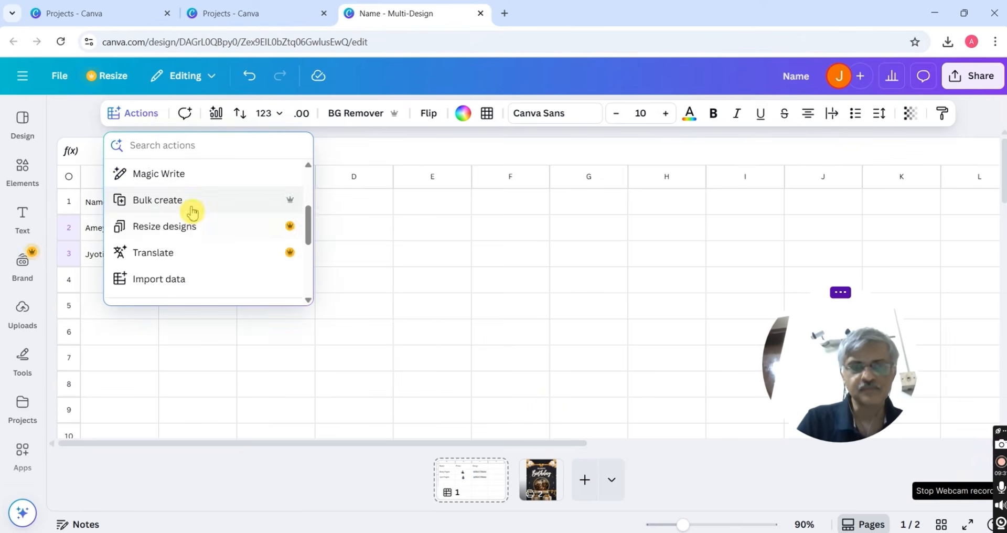
Start a bulk create from sheet cells A1:B3 using the birthday poster template
{"action": "left_click", "coordinate": [193, 201]}
{"action": "left_click_drag", "start_coordinate": [342, 208], "coordinate": [434, 251]}
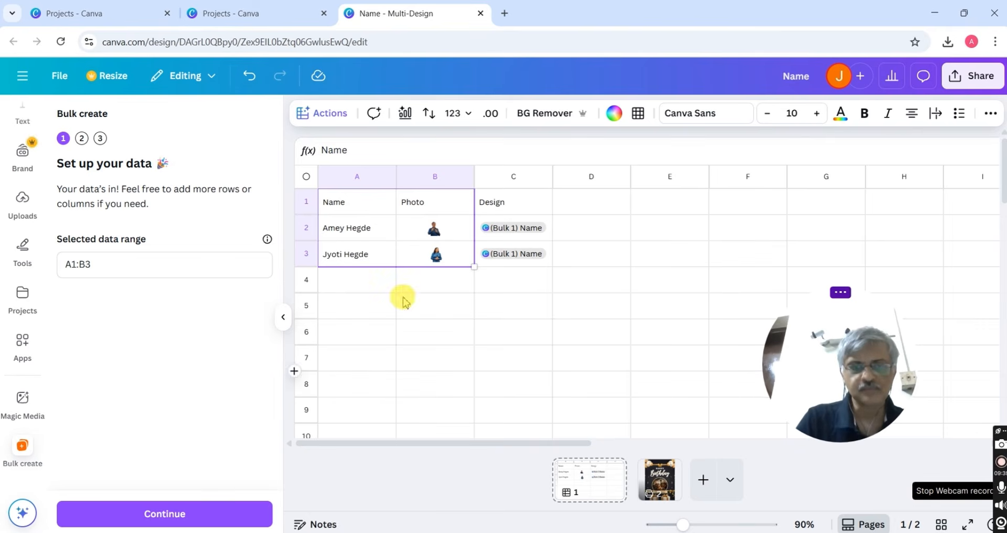
{"action": "left_click", "coordinate": [192, 516]}
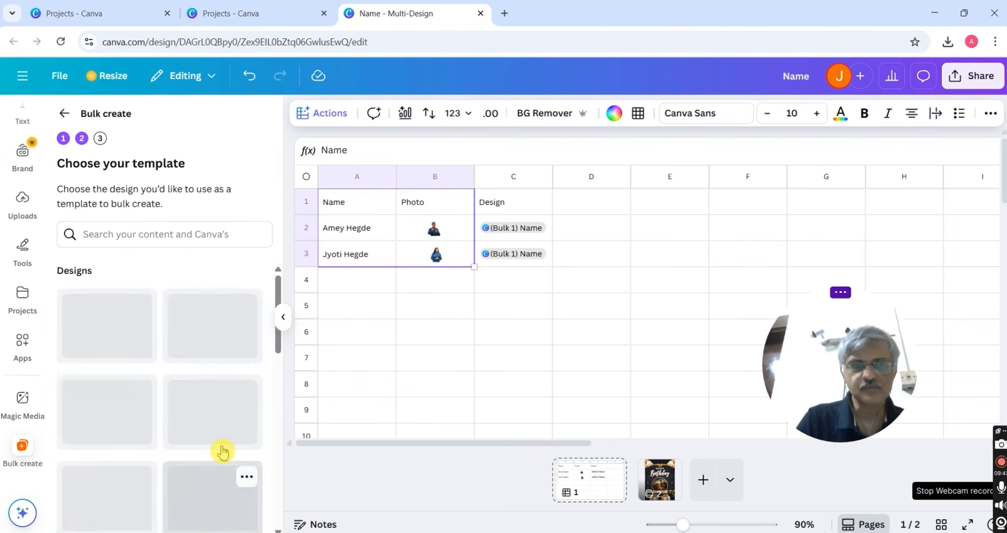
{"action": "left_click", "coordinate": [115, 442]}
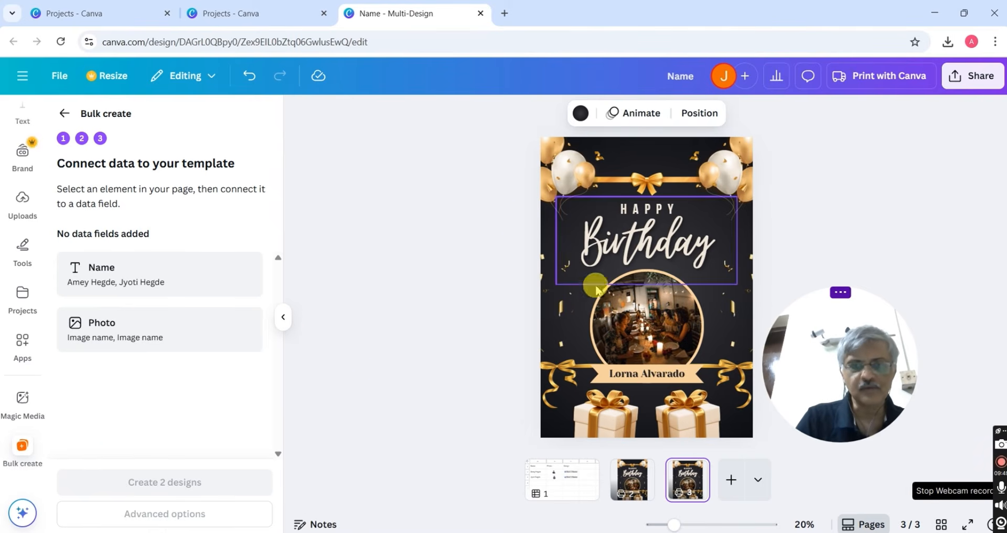
Link the poster's circular photo to the Photo column and name text to the Name column
{"action": "left_click", "coordinate": [636, 318]}
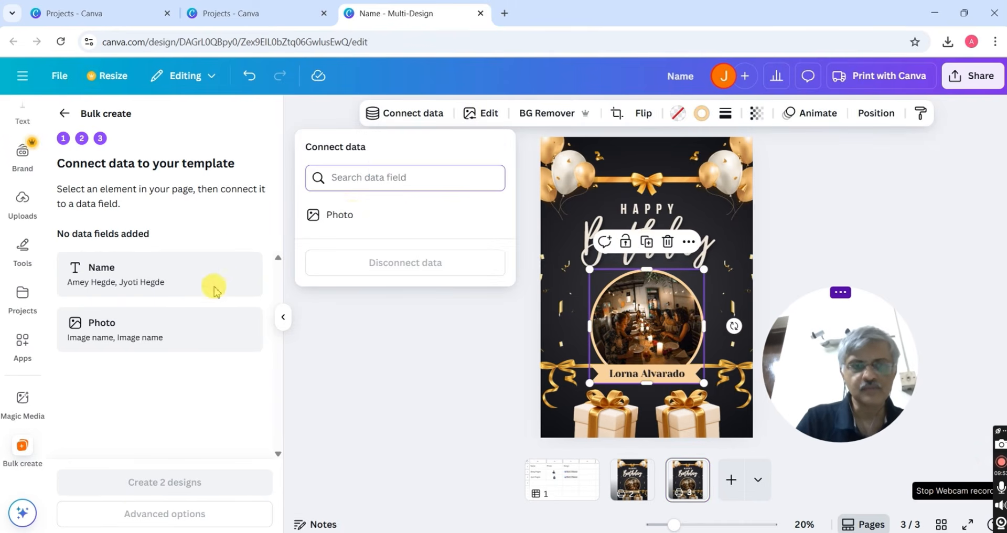
{"action": "left_click", "coordinate": [340, 215]}
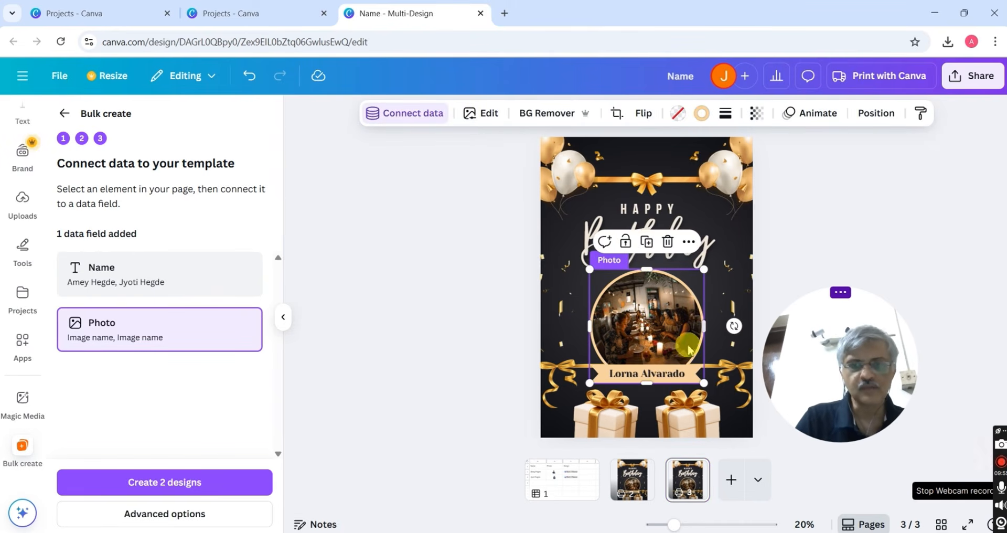
{"action": "left_click", "coordinate": [672, 373]}
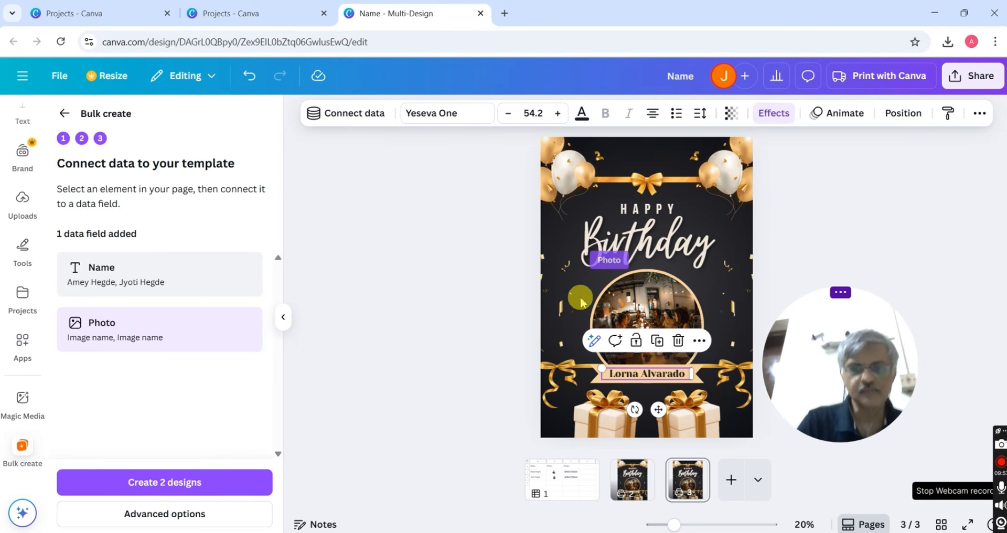
{"action": "left_click", "coordinate": [351, 112]}
{"action": "left_click", "coordinate": [274, 218]}
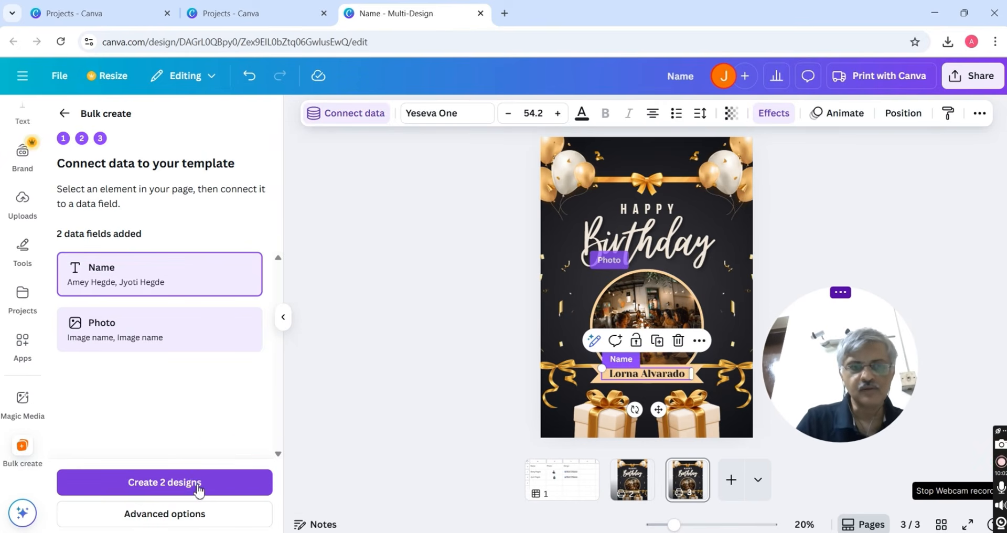
{"action": "left_click", "coordinate": [196, 519]}
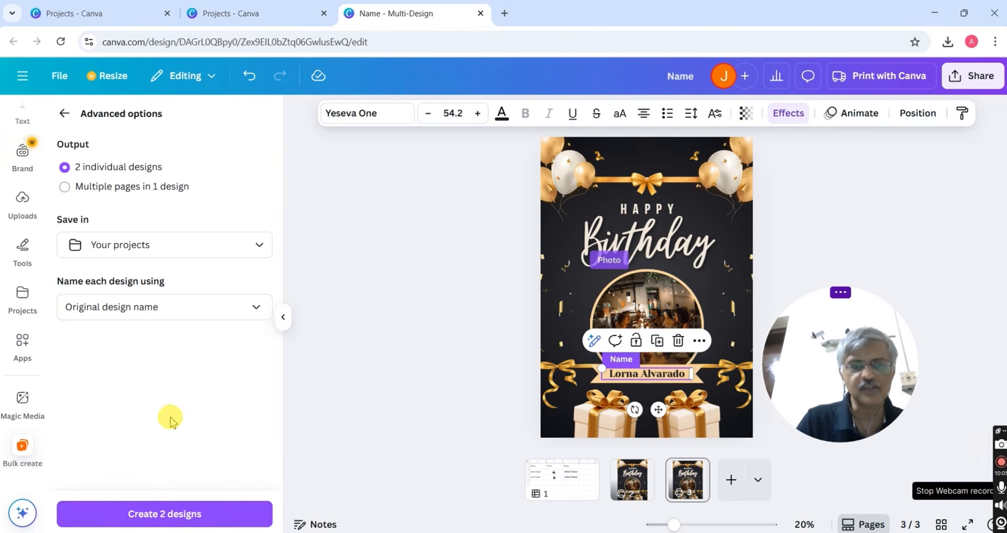
Generate the posters as multiple pages in one design, then open it and check page 2
{"action": "left_click", "coordinate": [64, 186]}
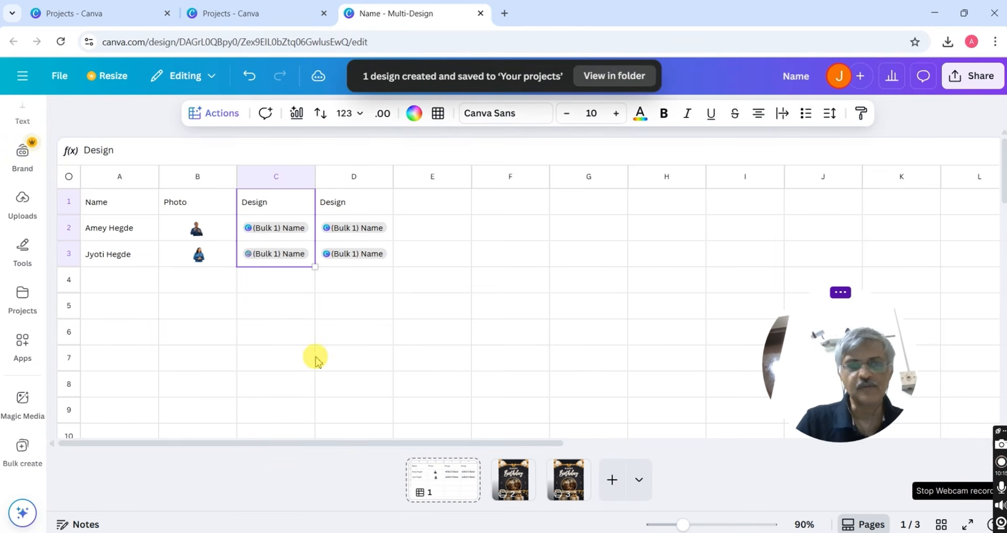
{"action": "left_click", "coordinate": [637, 77]}
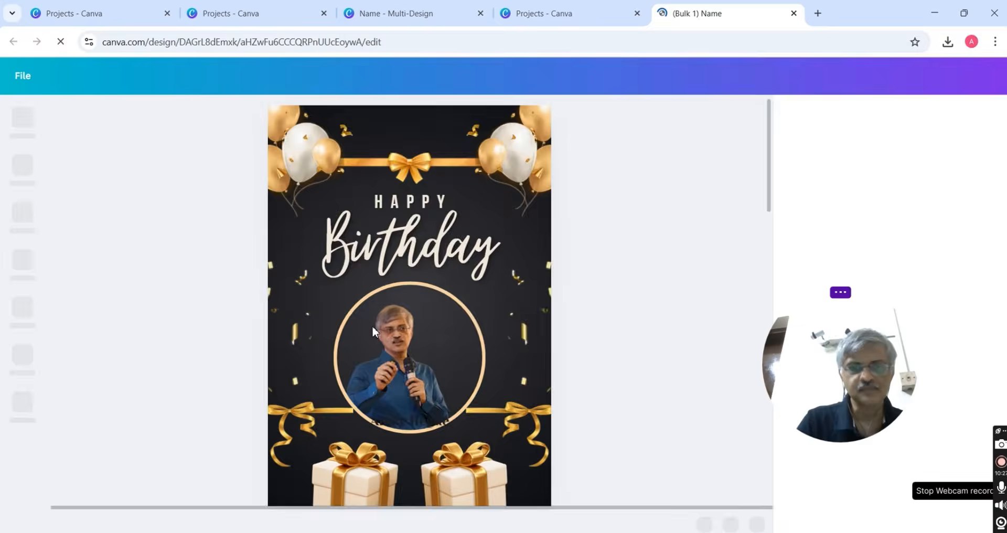
{"action": "left_click", "coordinate": [415, 320]}
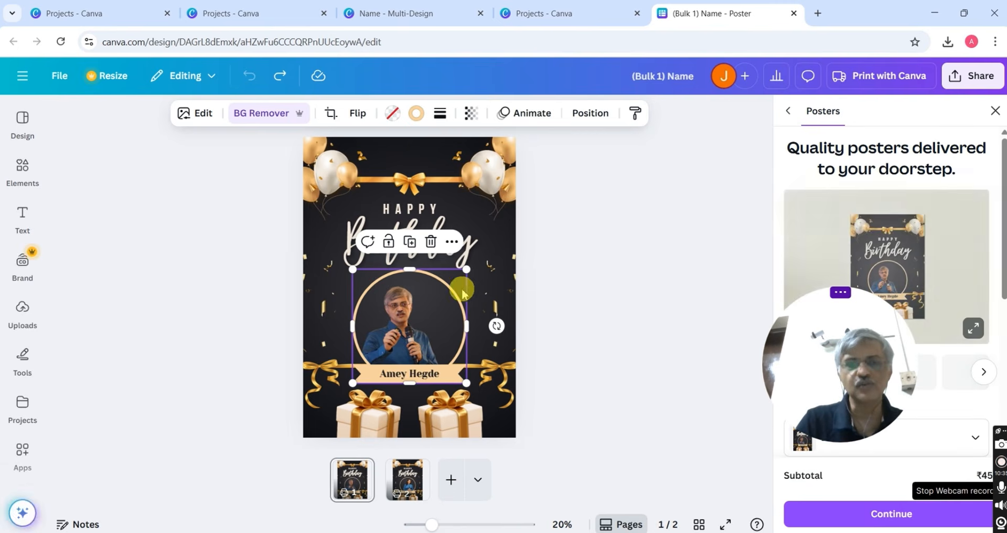
{"action": "left_click", "coordinate": [401, 480]}
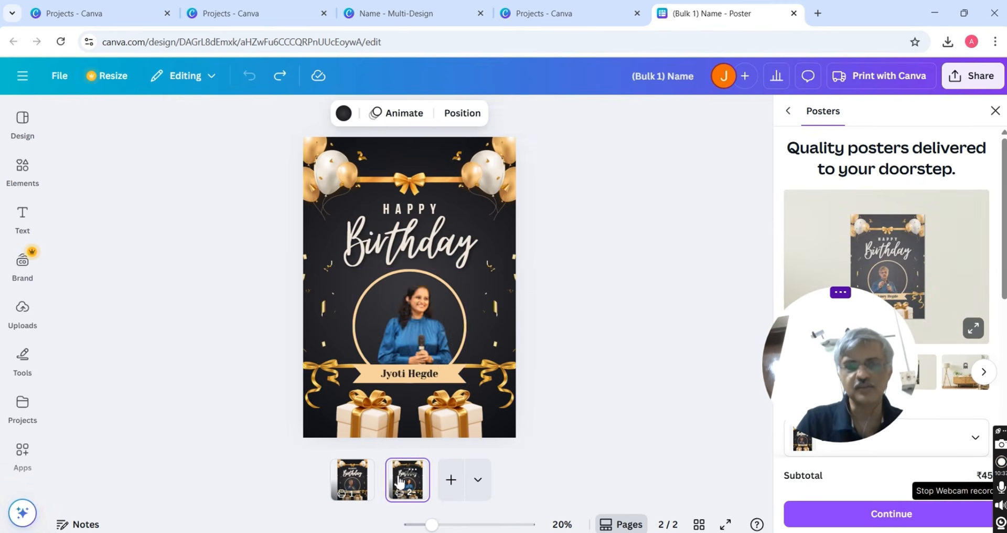